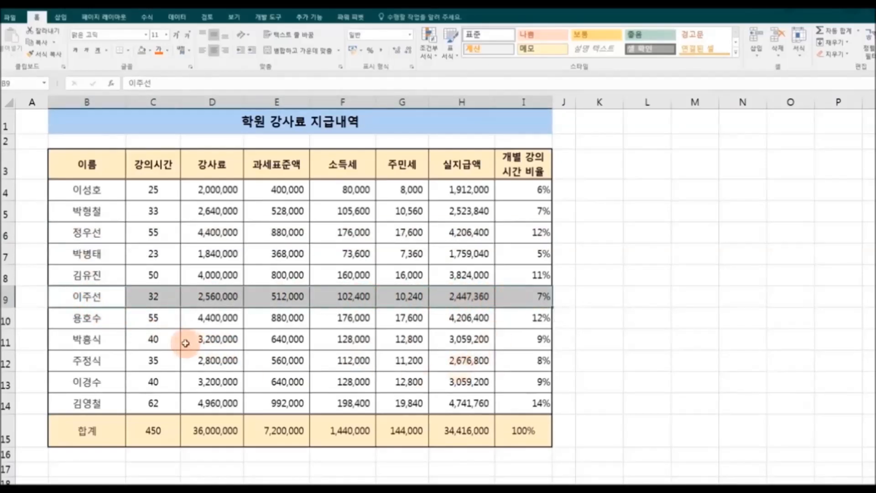
Fill the table row B6:I6 with blue and the table row B9:I9 with green.
left_click_drag(87, 232, 508, 232)
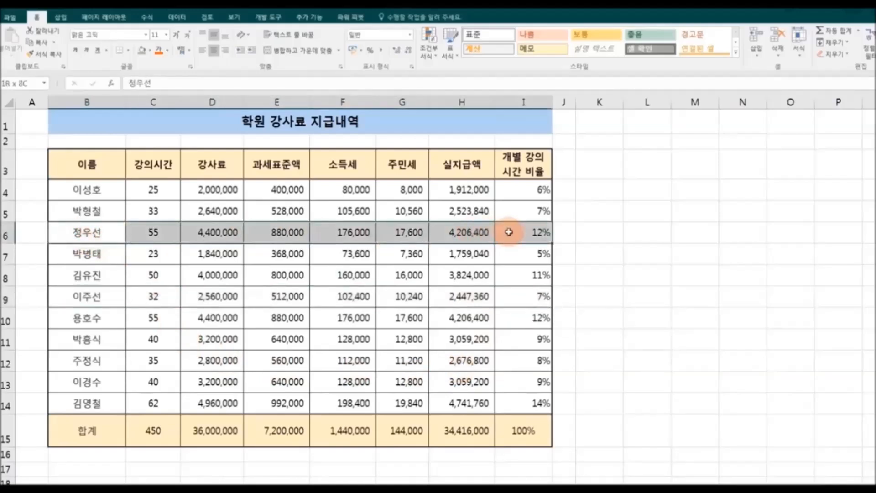
left_click(150, 50)
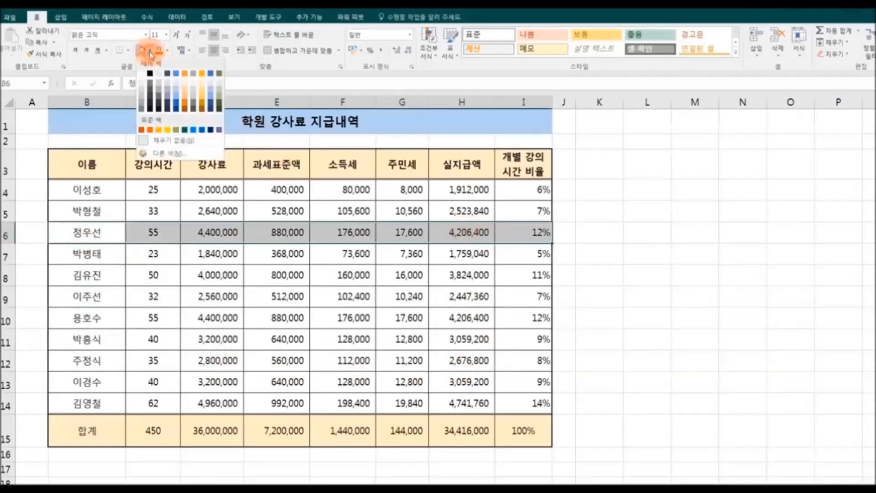
left_click(178, 98)
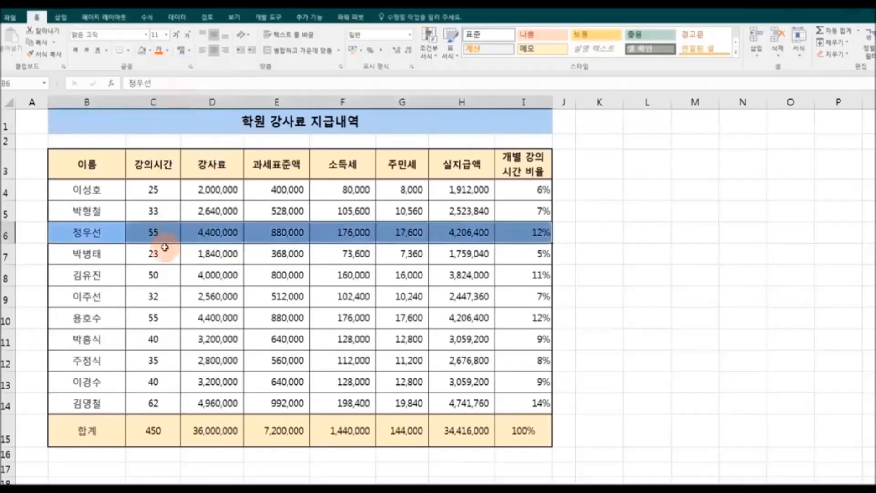
left_click_drag(68, 297, 525, 296)
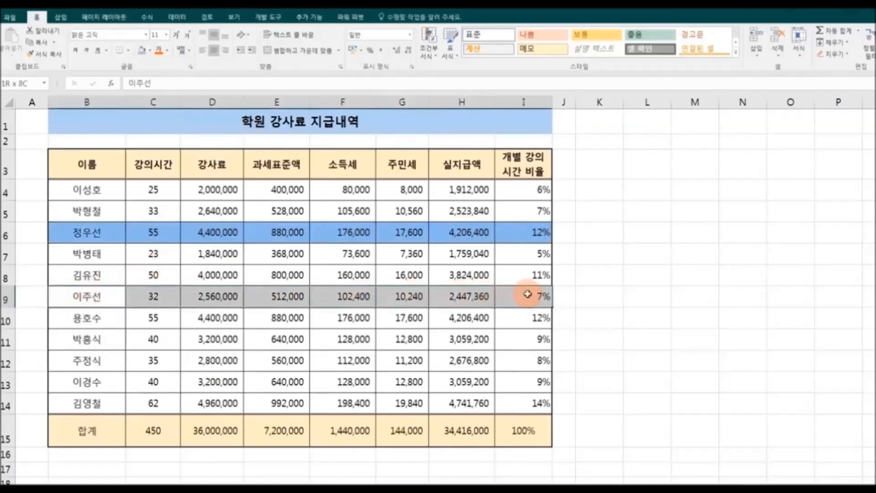
left_click(151, 53)
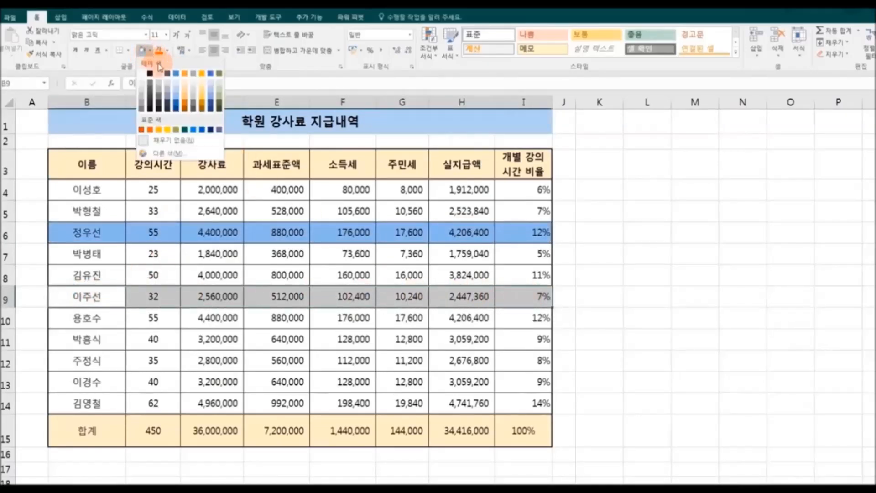
left_click(219, 96)
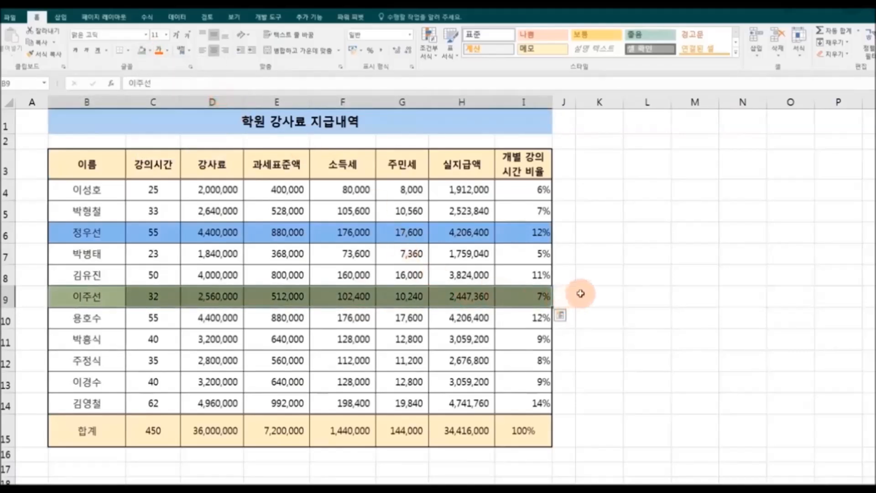
left_click(601, 294)
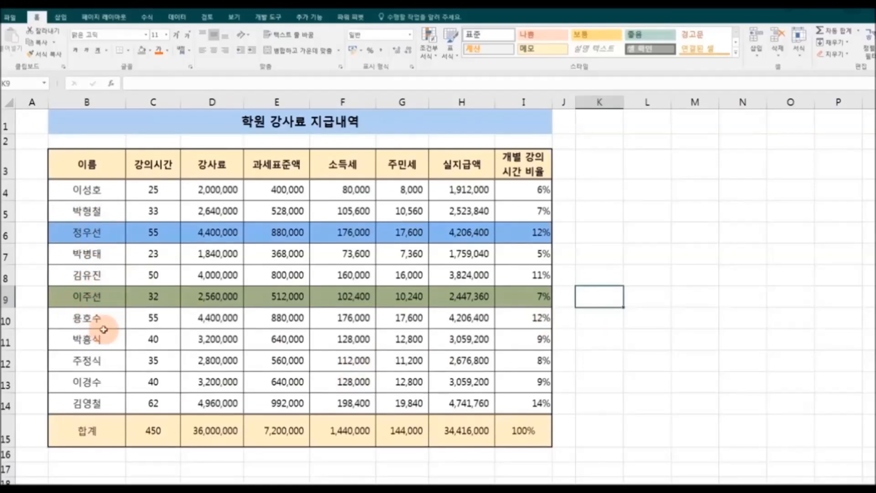
Cut the blue row B6:I6 and insert the cut cells above B10:I10.
left_click_drag(69, 231, 537, 231)
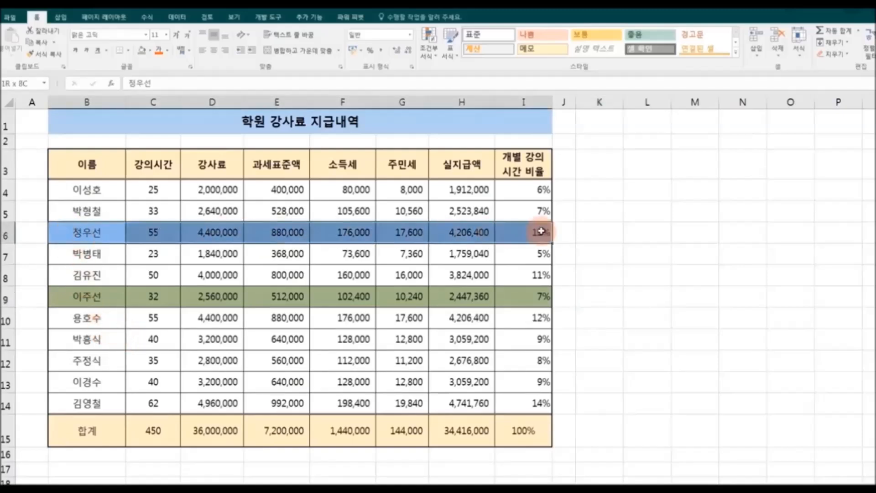
right_click(484, 238)
left_click(509, 255)
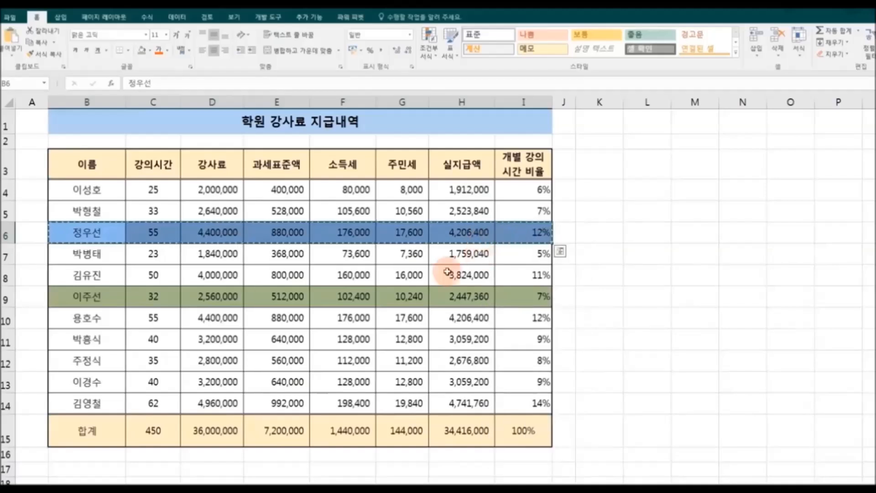
left_click(63, 320)
left_click_drag(63, 320, 513, 320)
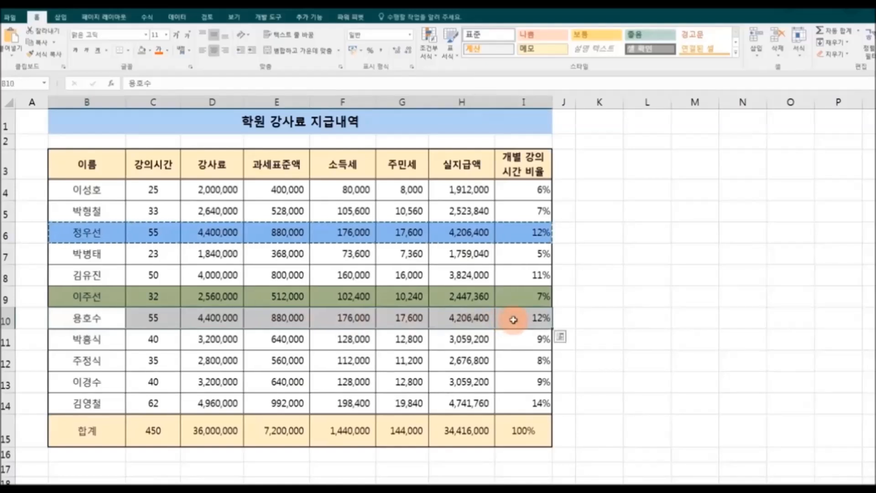
right_click(513, 320)
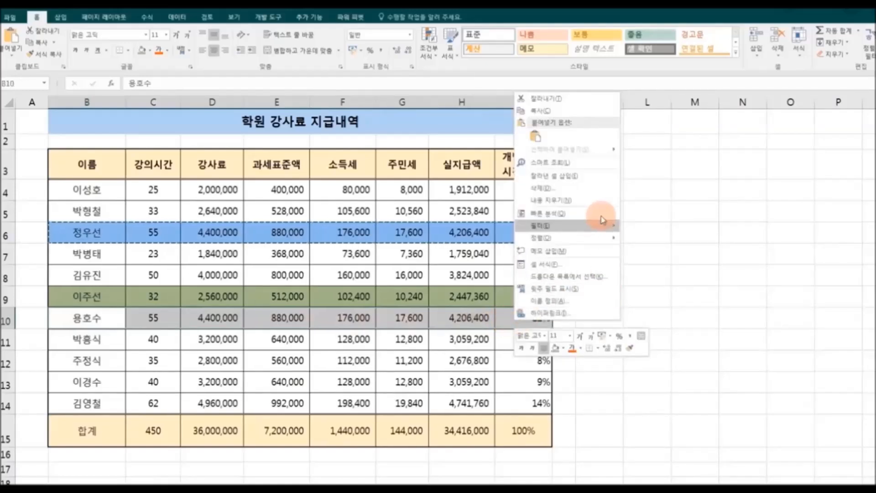
left_click(601, 181)
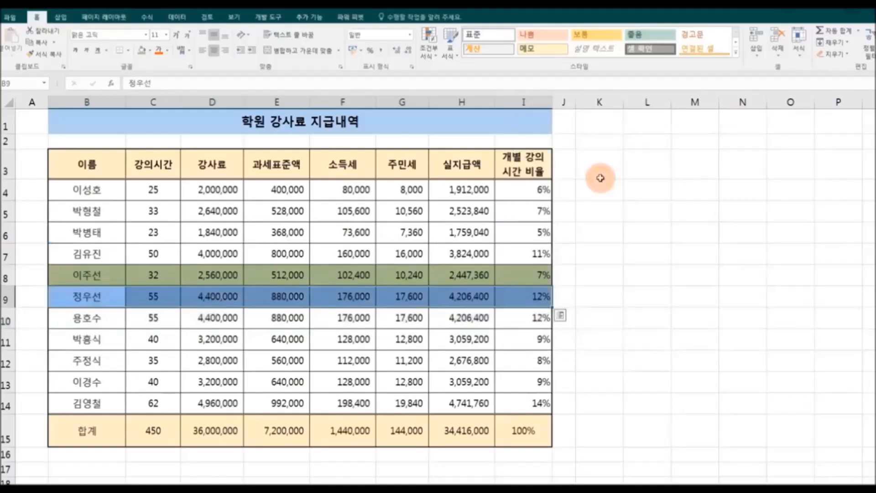
left_click(659, 225)
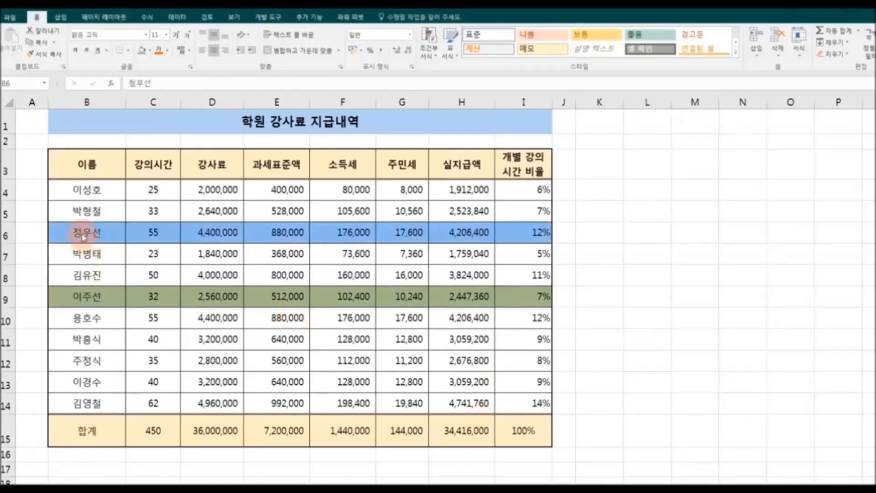
Move the blue row B6:I6 directly below the green row, inserting it between rows without overwriting any cells.
left_click_drag(84, 236, 512, 231)
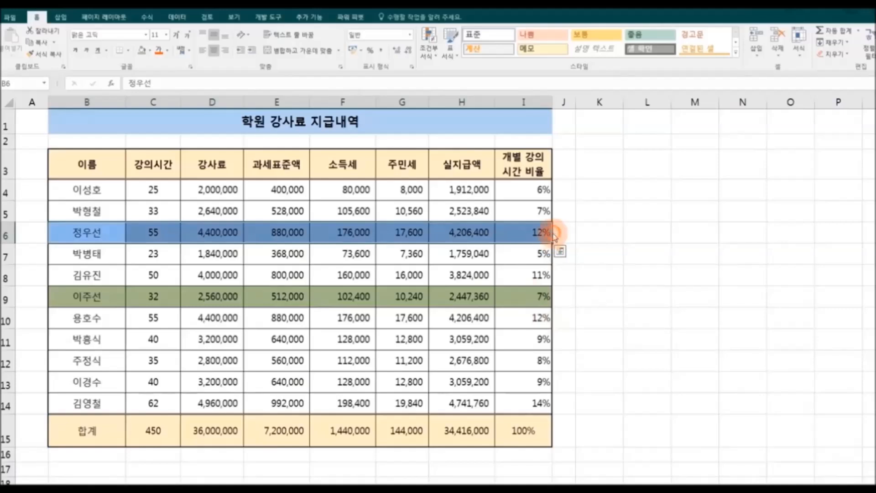
left_click_drag(552, 237, 554, 308)
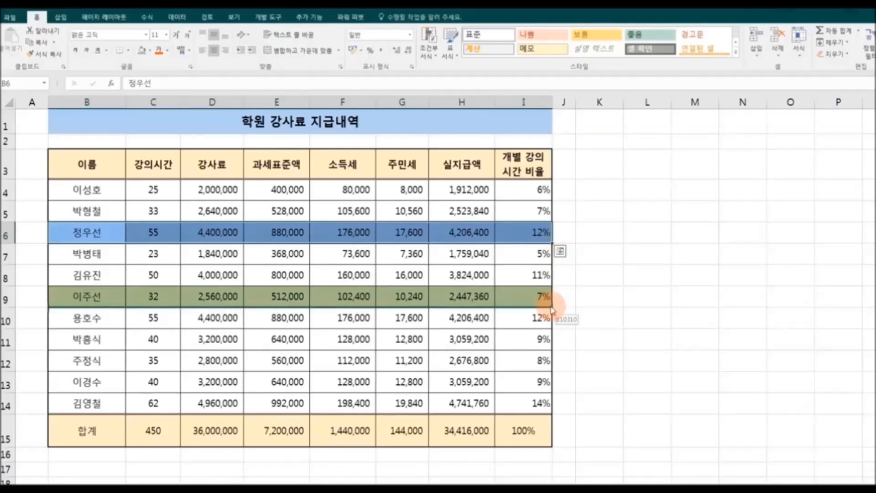
left_click_drag(552, 310, 553, 310)
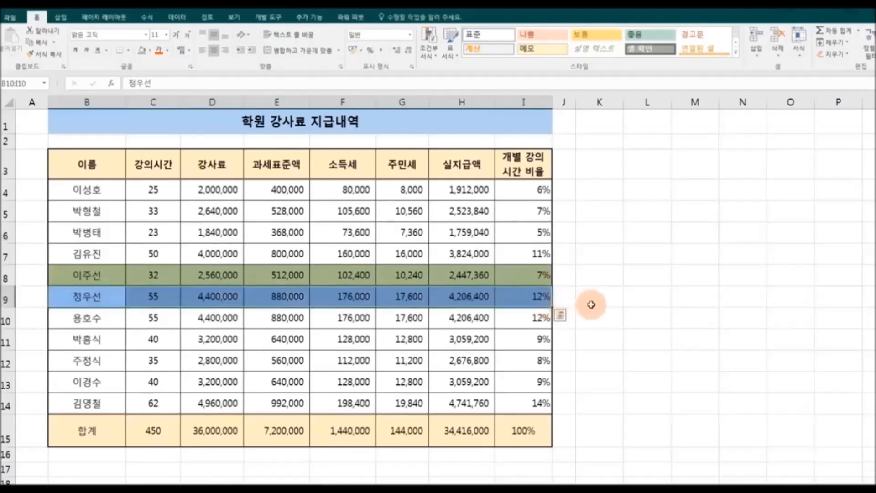
left_click(665, 315)
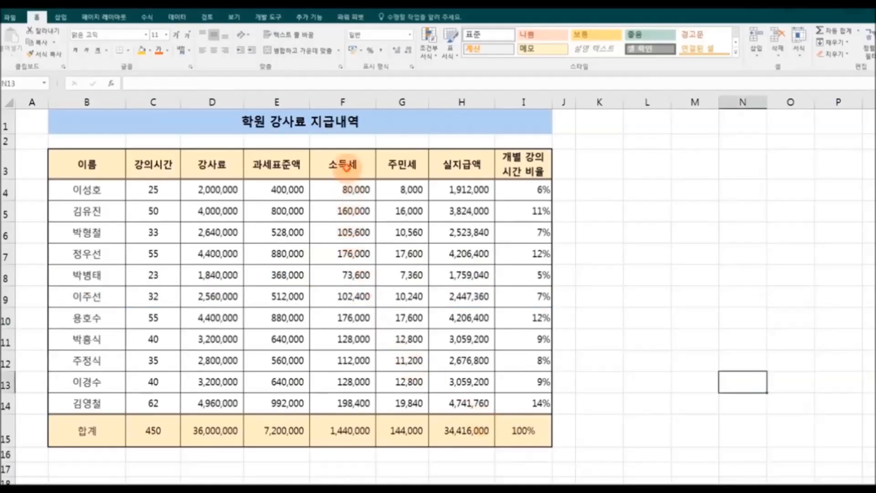
Cut the 소득세 column F3:F15 and insert the cut cells before the 실지급액 column H3:H15.
left_click_drag(343, 165, 343, 429)
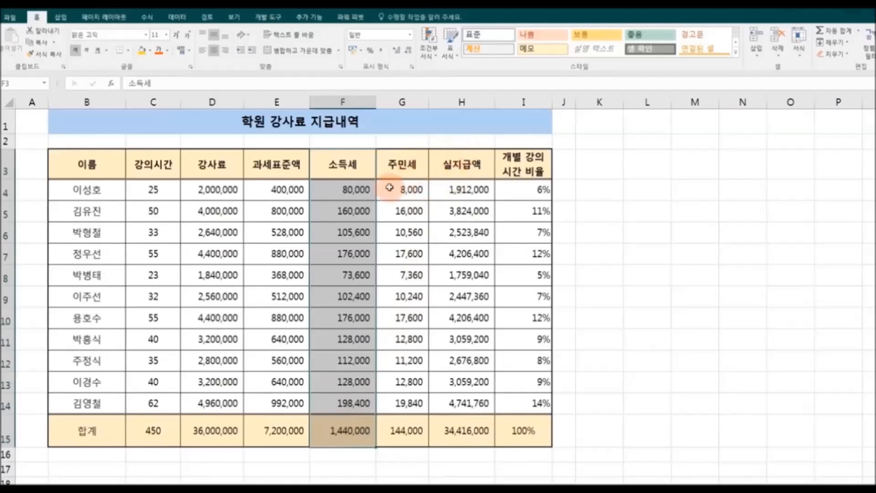
right_click(352, 174)
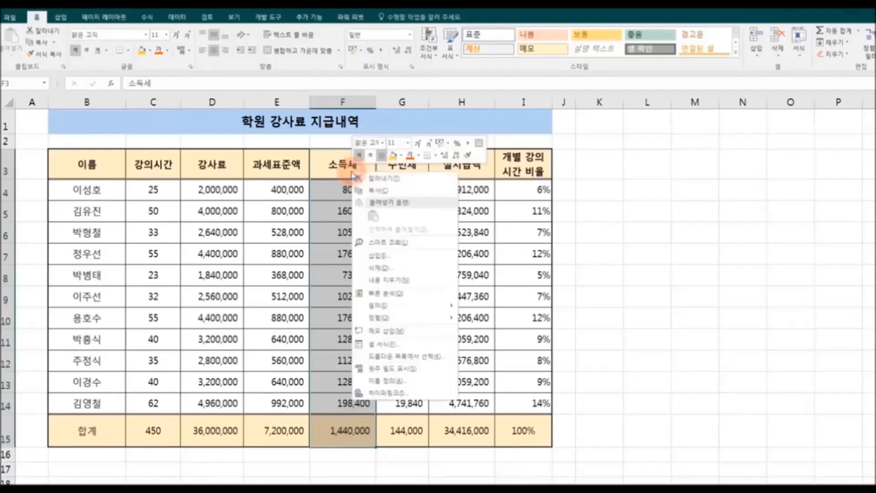
left_click(381, 190)
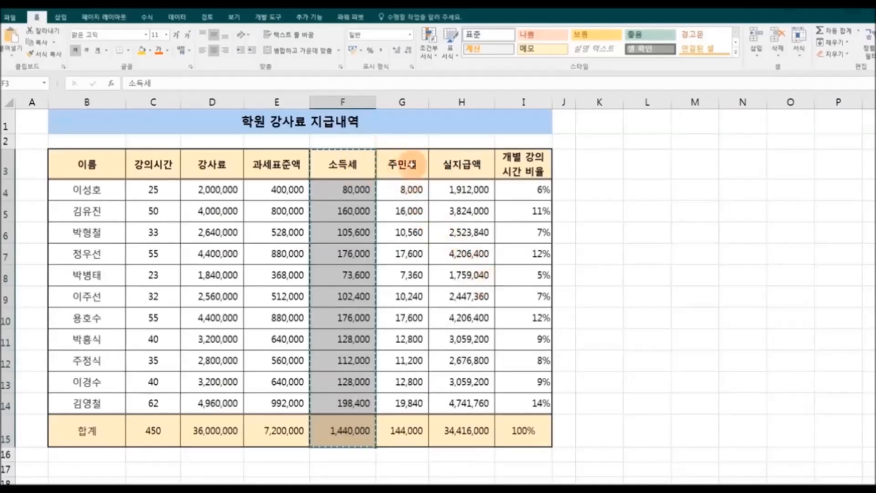
left_click(449, 161)
left_click_drag(449, 160, 454, 427)
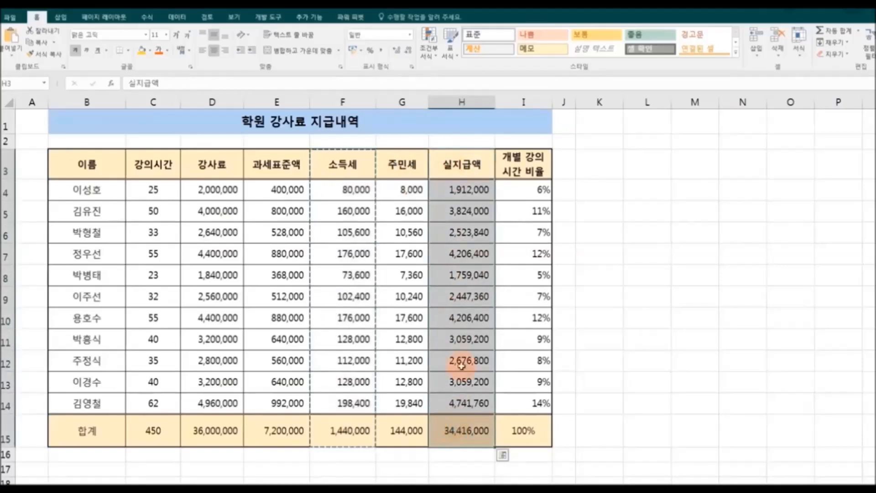
right_click(468, 238)
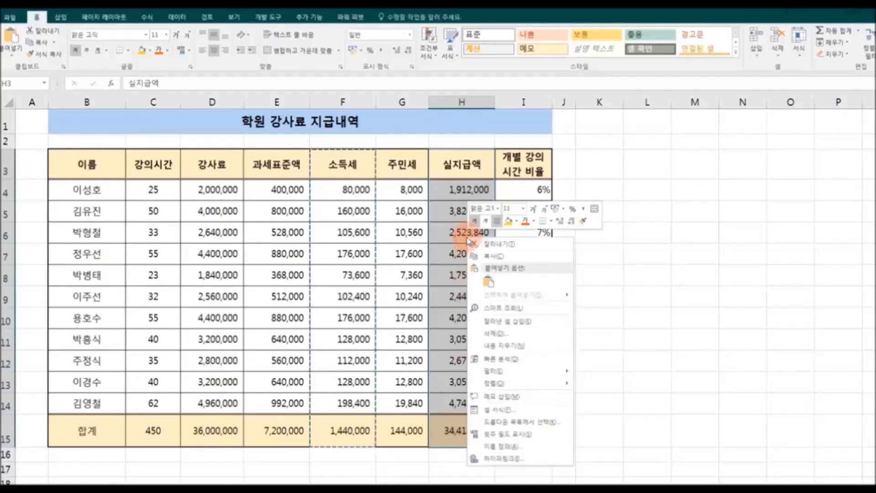
left_click(551, 322)
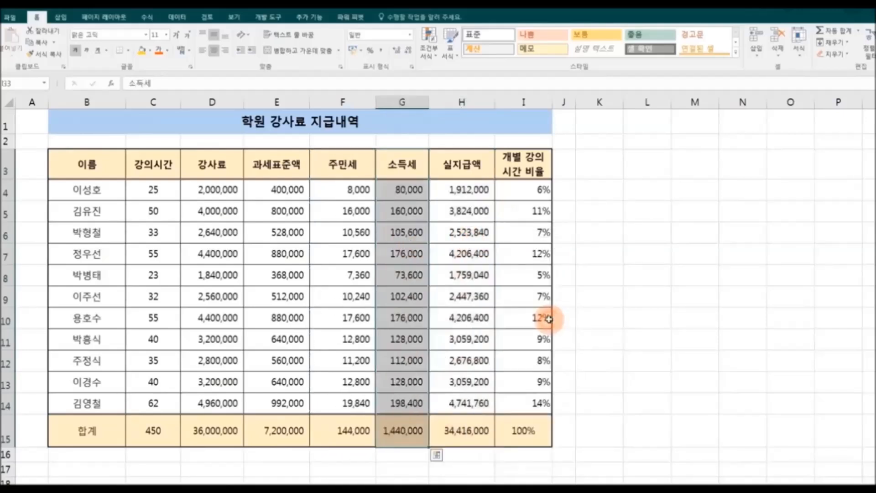
left_click(684, 332)
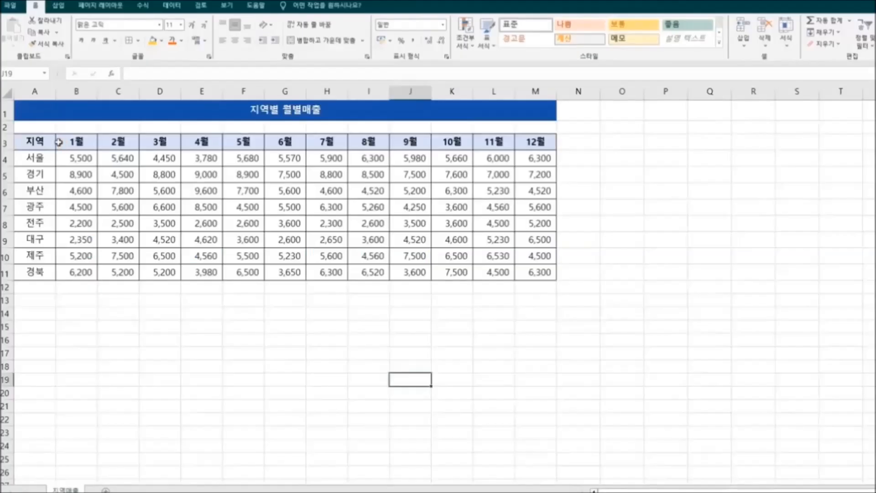
left_click_drag(69, 141, 493, 135)
left_click_drag(37, 160, 37, 272)
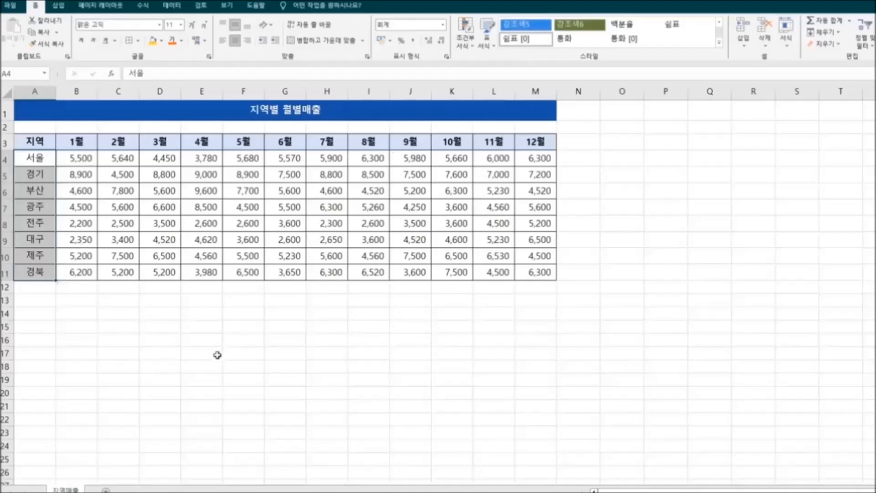
Copy the whole regional sales table A3:M11 and paste it transposed starting at cell A13.
left_click(40, 143)
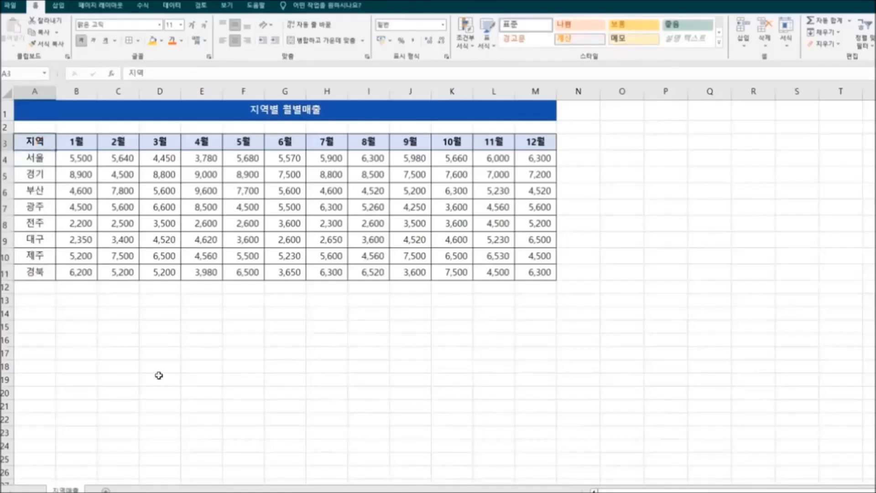
key("ctrl+a")
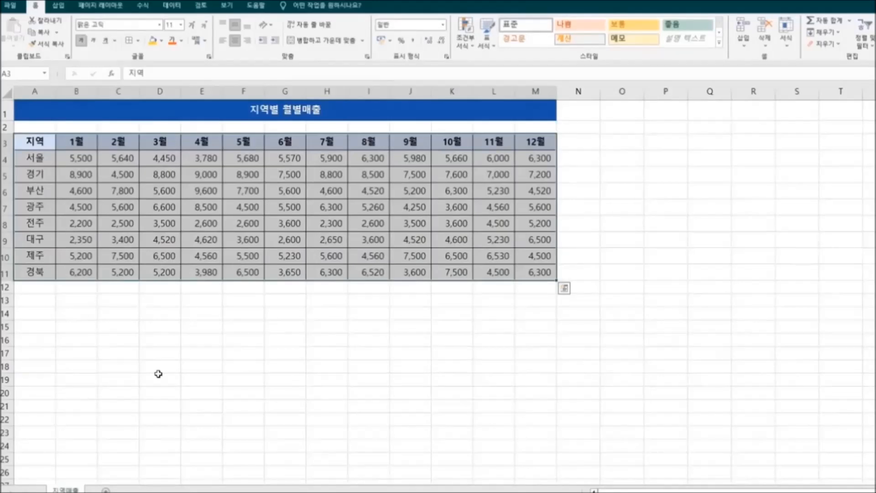
key("ctrl+c")
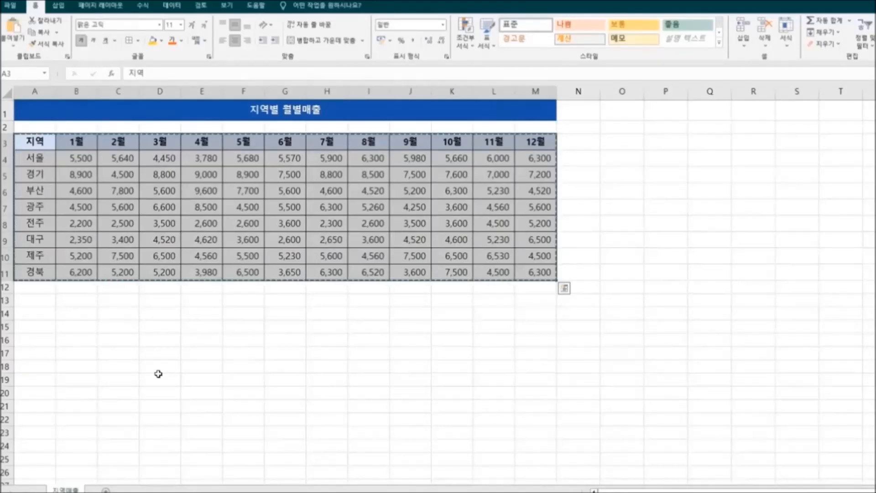
left_click(42, 303)
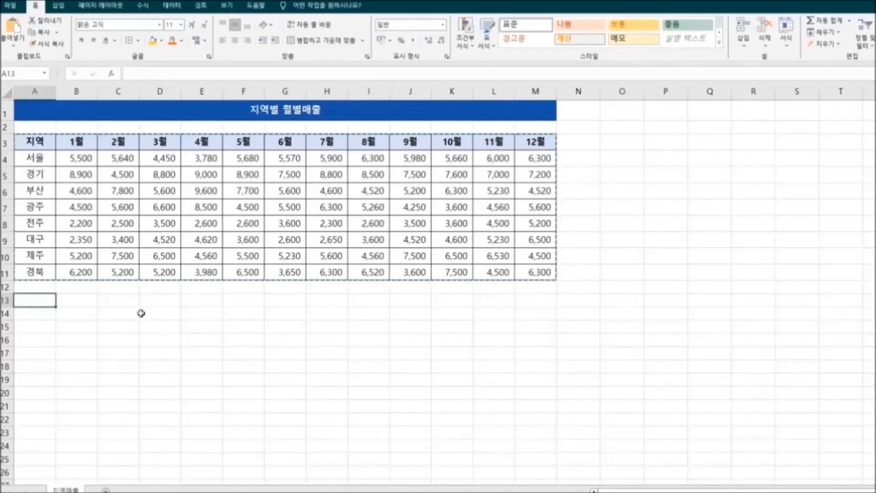
left_click(20, 46)
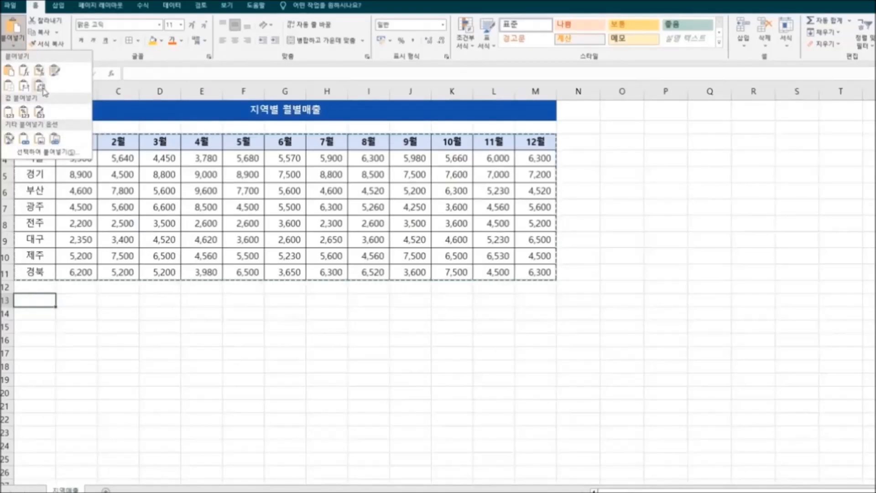
left_click(41, 89)
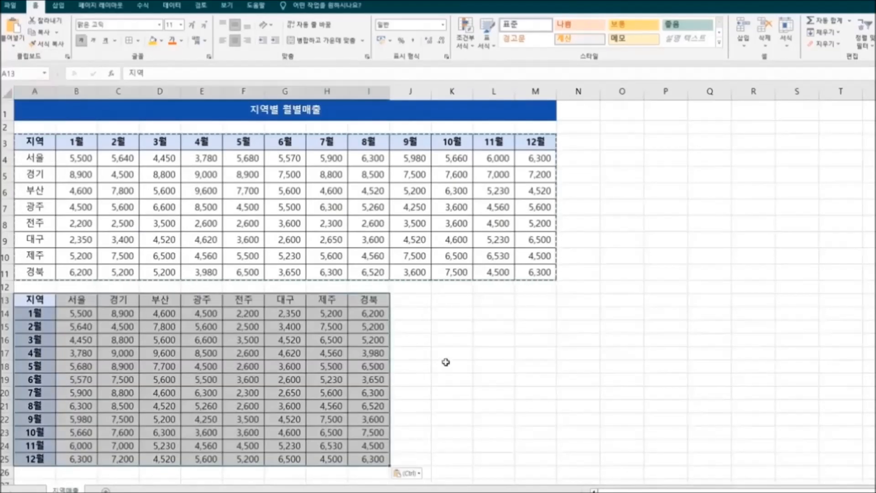
left_click(505, 381)
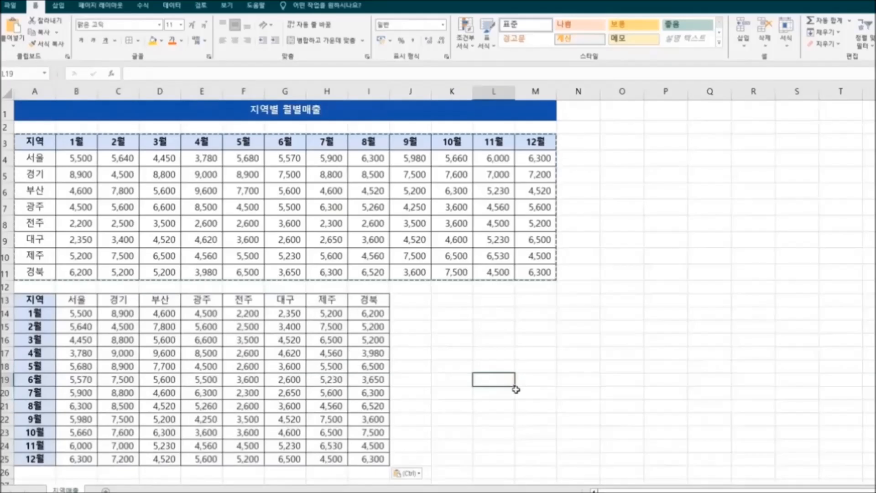
Delete sheet rows 3 to 12, which hold the original sales table and the blank row beneath it.
left_click(4, 256)
left_click_drag(5, 142, 8, 287)
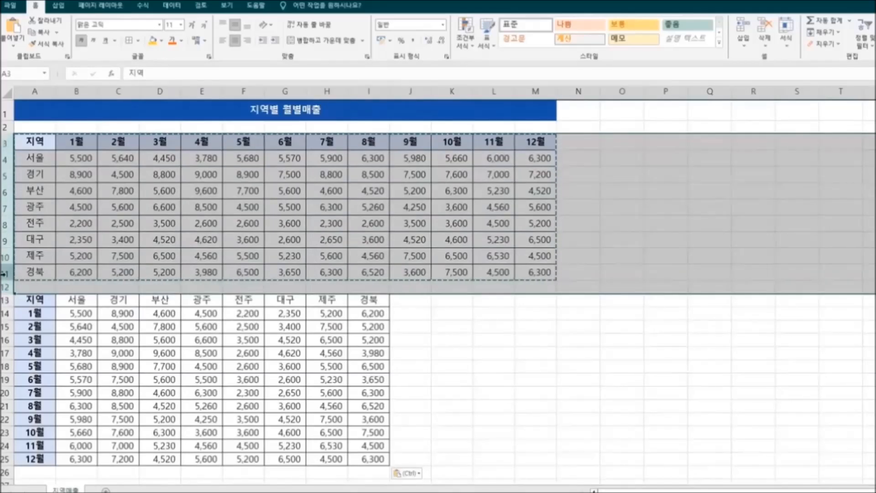
right_click(6, 275)
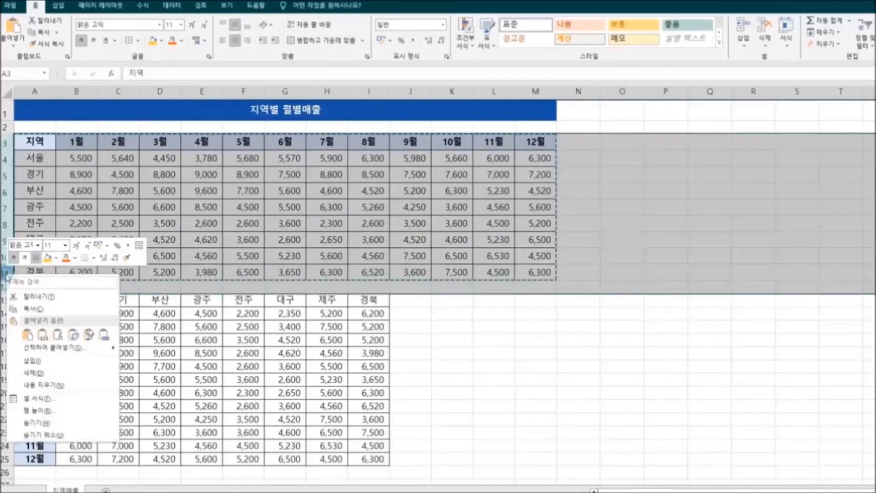
left_click(92, 373)
left_click(531, 452)
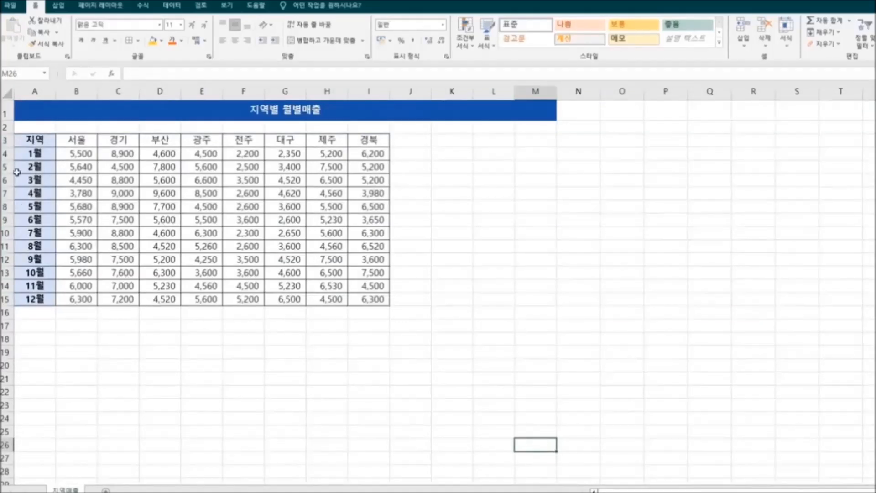
Increase the height of rows 3 to 15 and widen columns A to I evenly.
left_click_drag(5, 140, 7, 311)
left_click(135, 408)
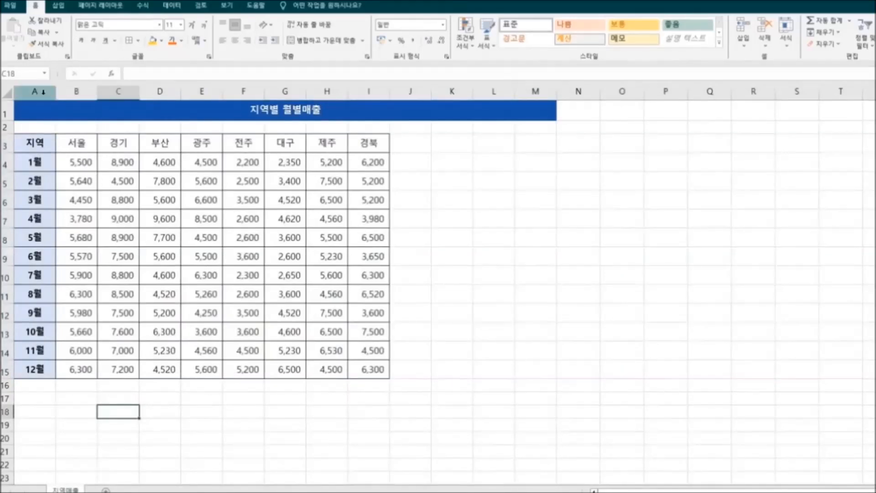
left_click_drag(43, 92, 400, 95)
left_click(571, 294)
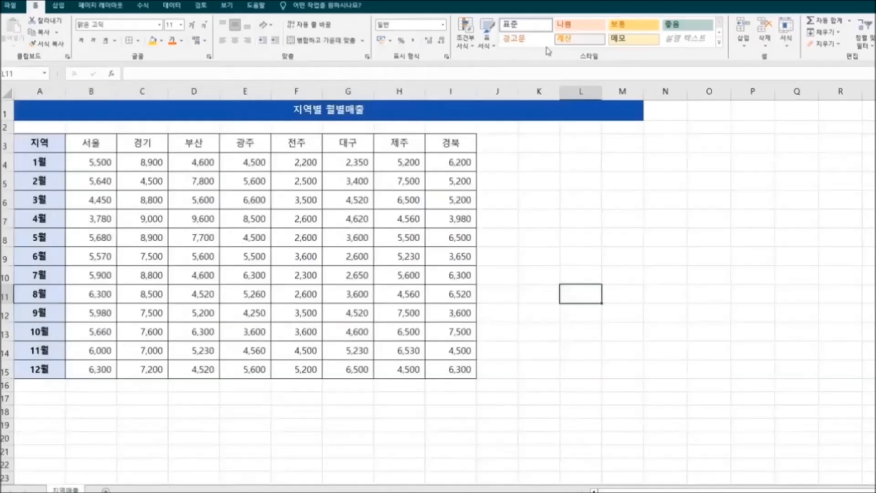
Unmerge the title 지역별 월별매출 in row 1 and merge and center it across A1:I1 to match the table width.
left_click(63, 109)
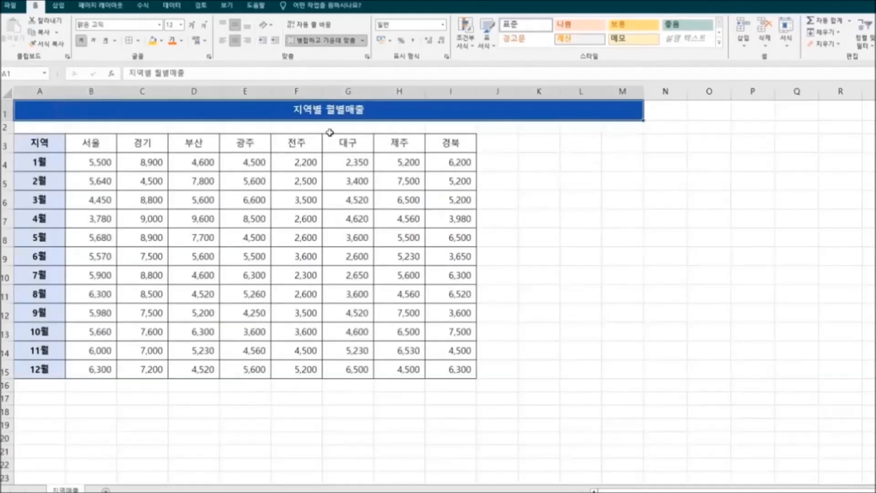
left_click(337, 41)
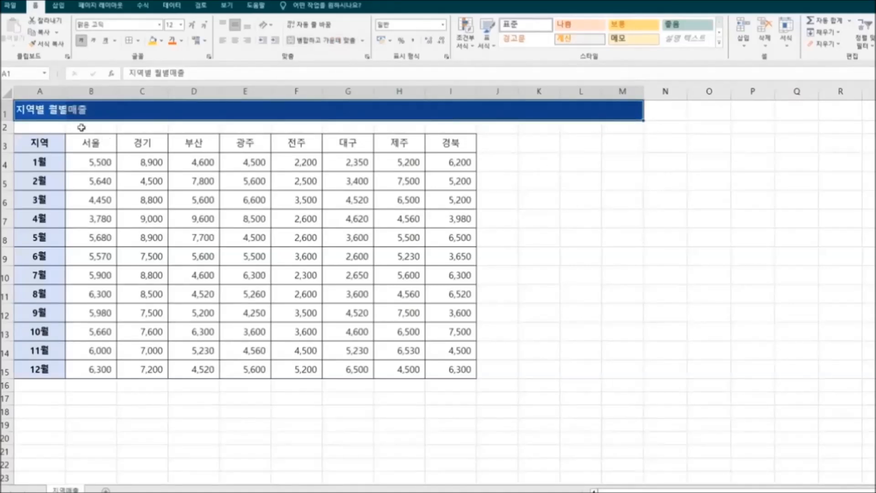
left_click_drag(36, 111, 440, 112)
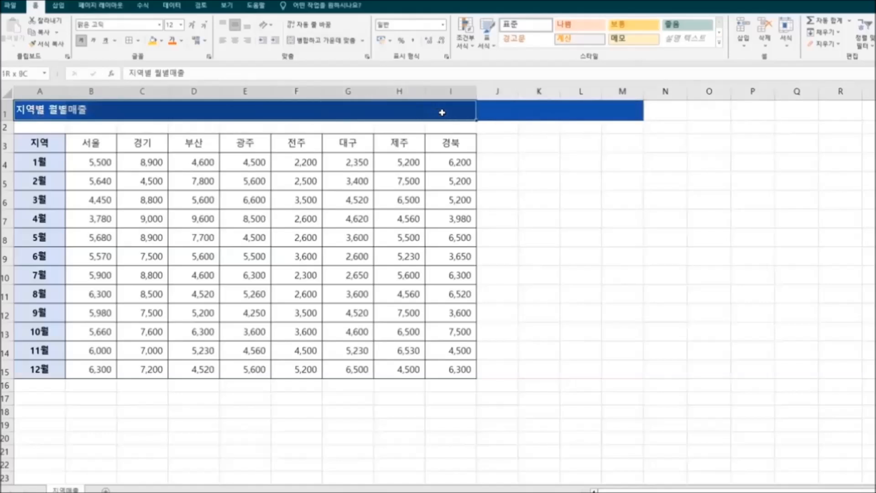
left_click(325, 40)
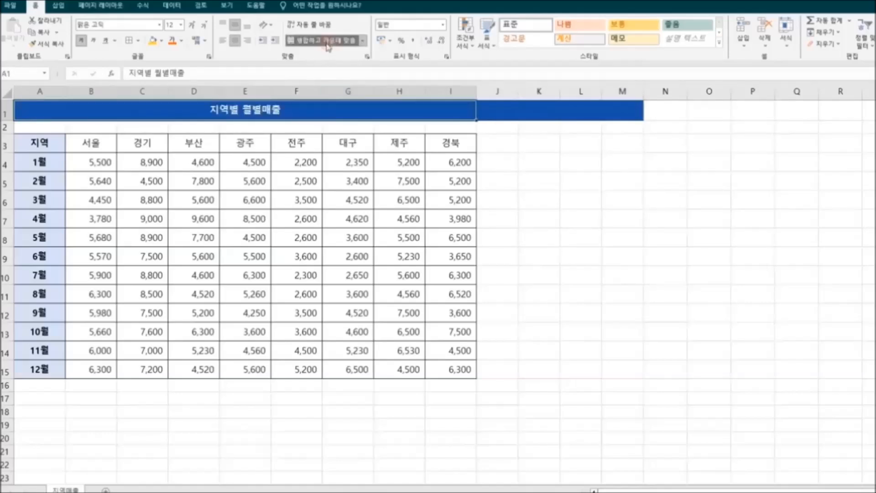
left_click(607, 221)
Delete the surplus columns J to M, including their leftover blue title fill.
left_click_drag(498, 92, 619, 92)
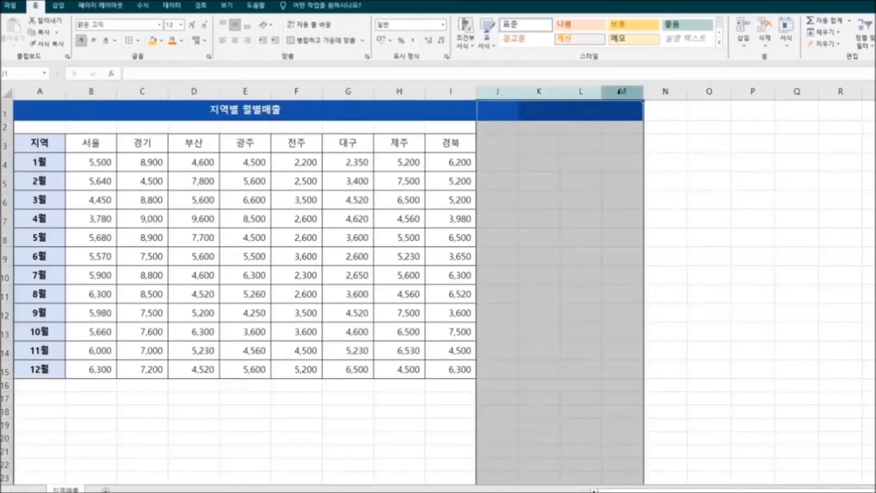
right_click(620, 91)
left_click(681, 196)
left_click(733, 311)
Fill the region headers B3:I3 with the lightest grey-green theme colour and make them bold.
left_click_drag(88, 149, 452, 143)
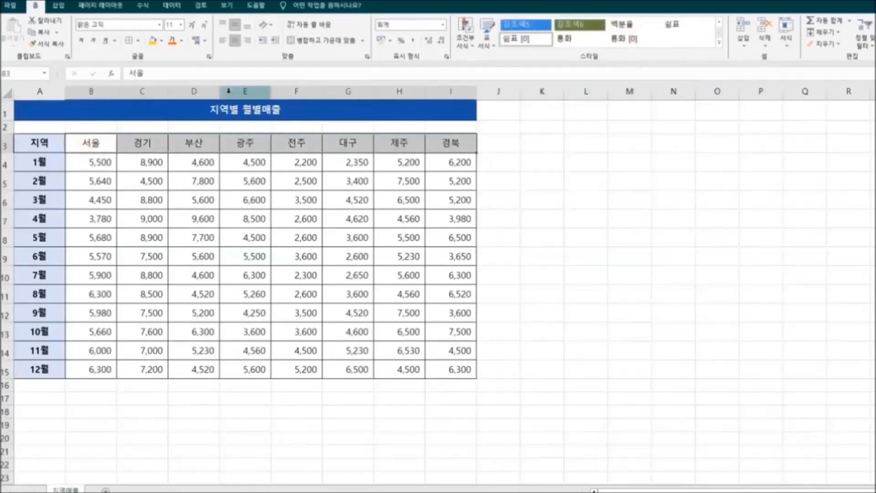
left_click(164, 41)
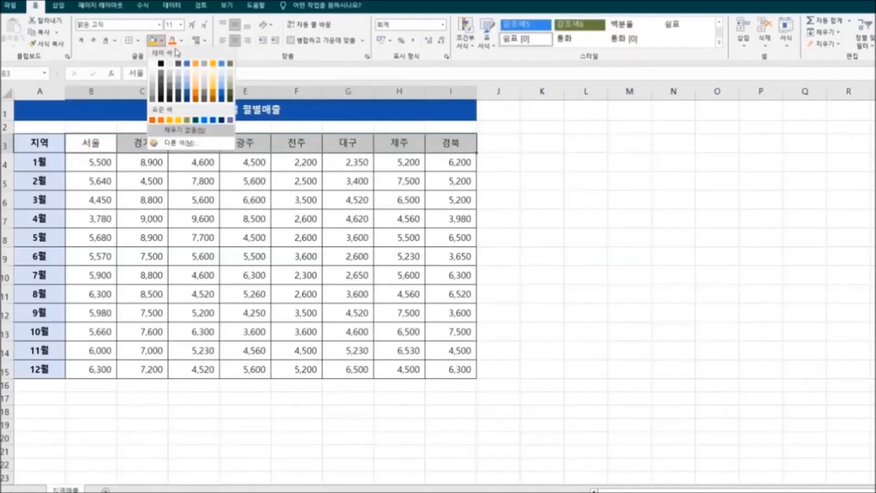
left_click(231, 74)
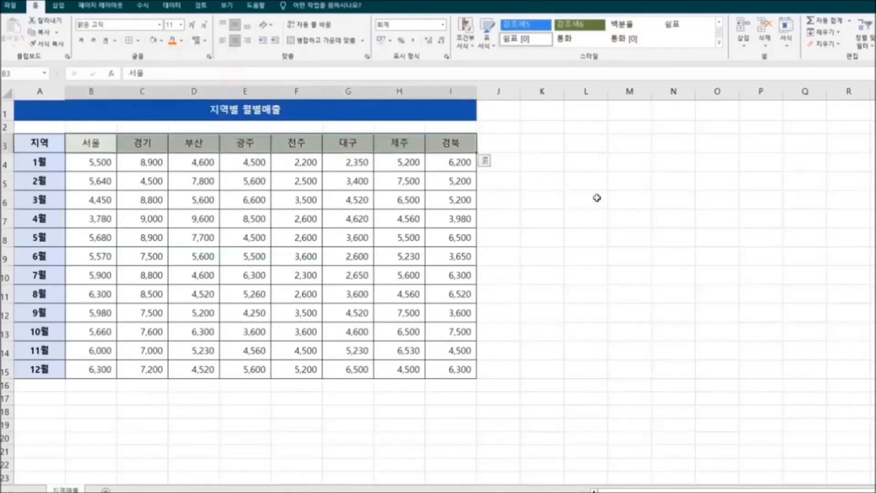
key("ctrl+b")
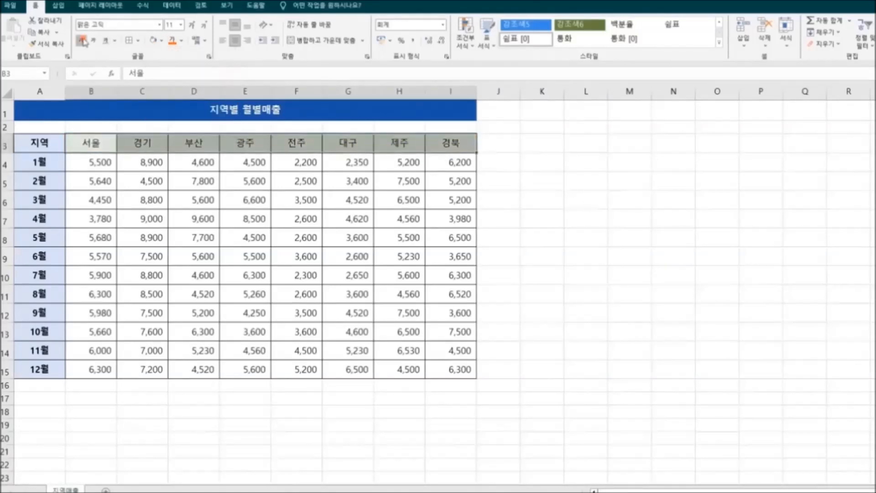
left_click(636, 249)
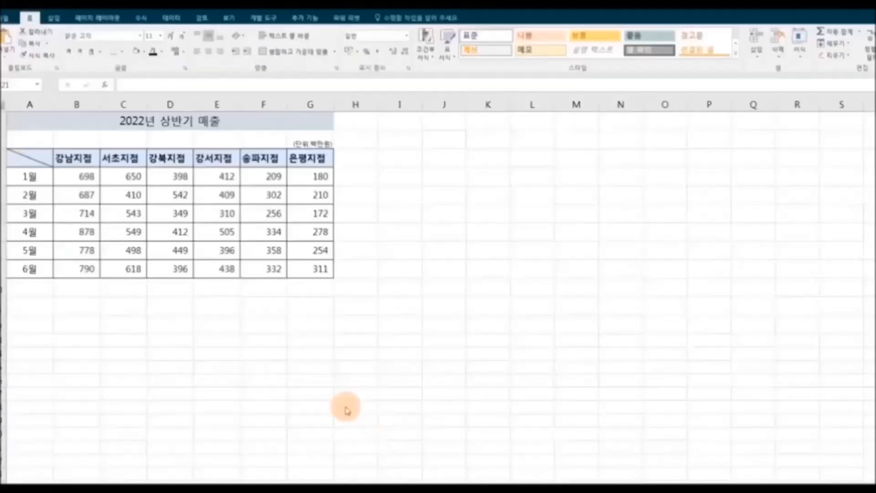
Insert a 2-D clustered column chart of the branch sales table, place it beside the table in columns I to Q and enlarge it.
left_click_drag(28, 157, 302, 269)
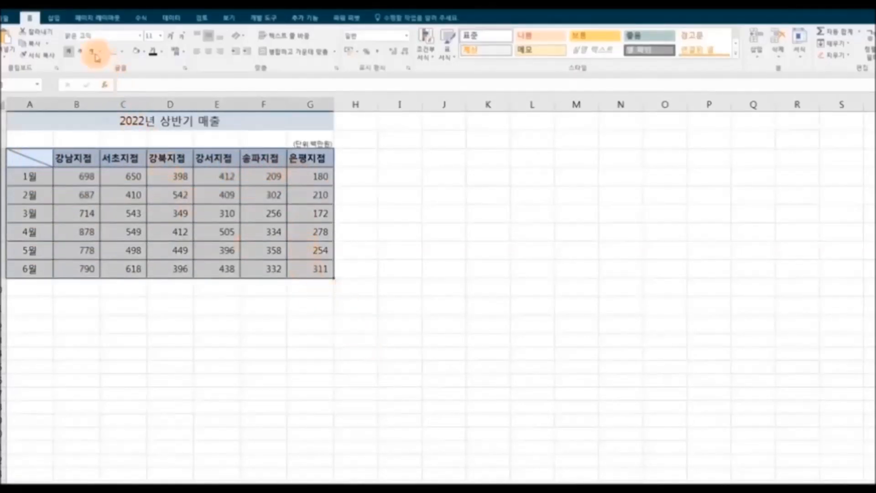
left_click(54, 18)
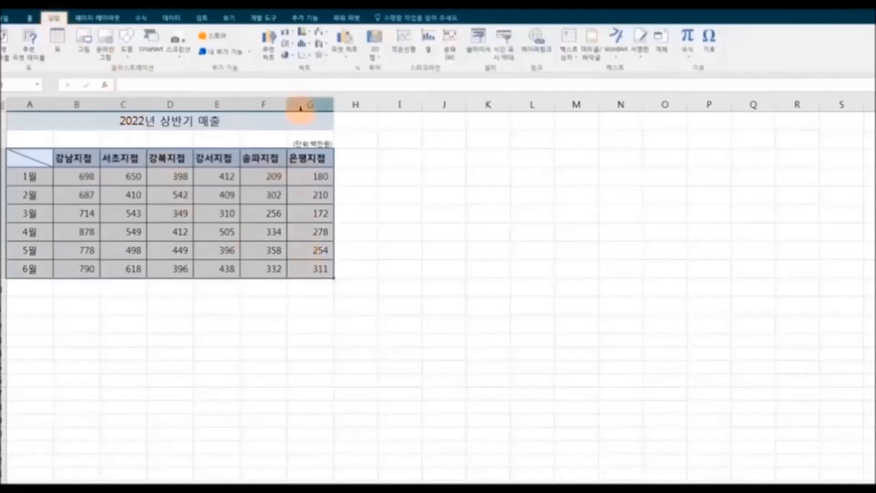
left_click(292, 33)
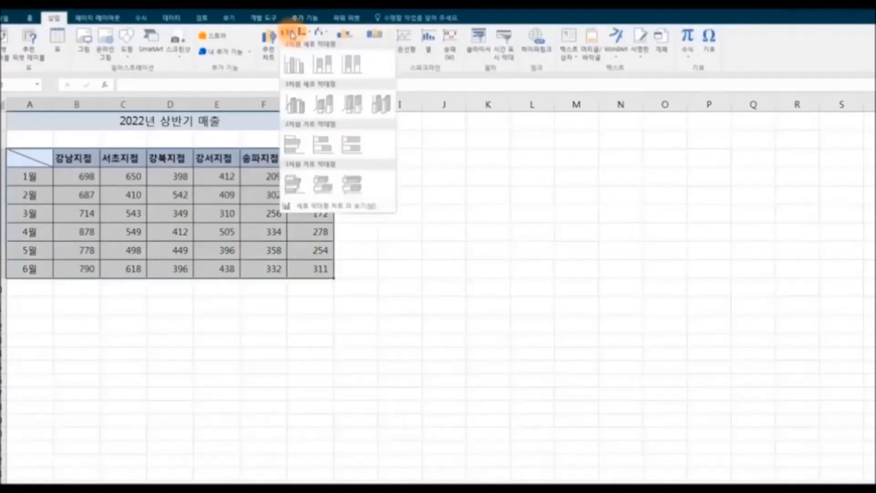
left_click(297, 64)
left_click_drag(404, 228, 429, 137)
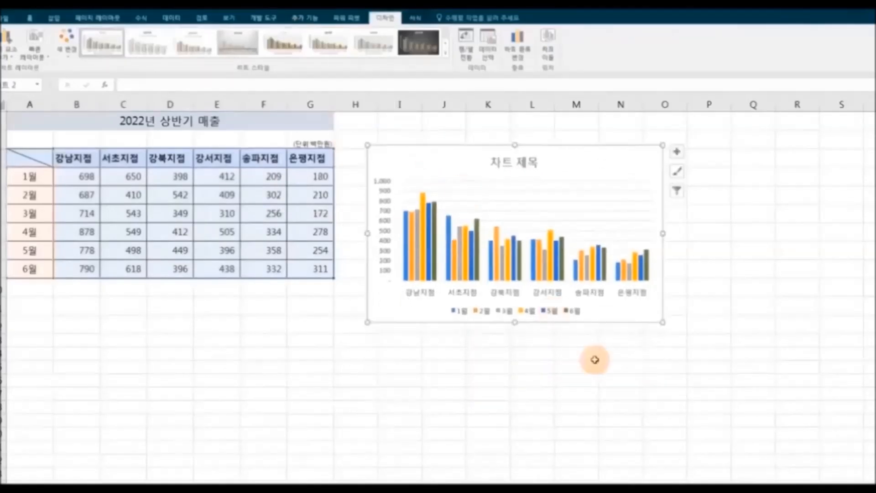
left_click_drag(663, 325, 755, 398)
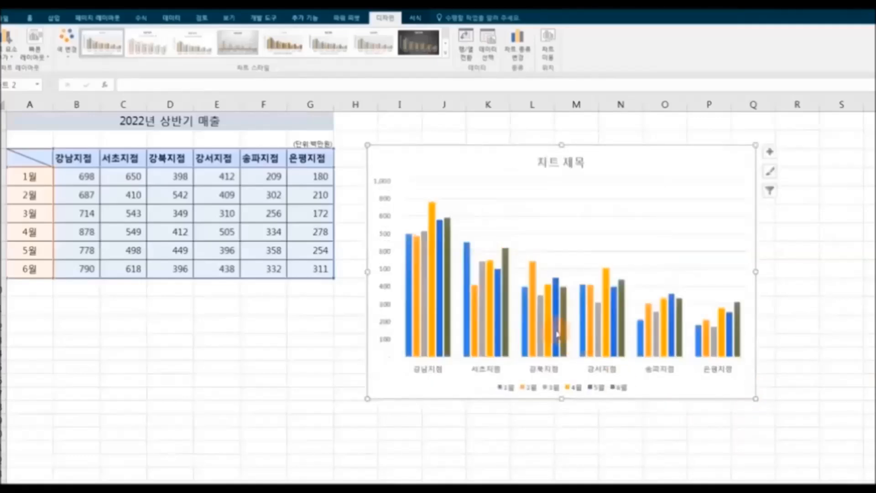
Replace the chart title with 2022년 상반기 매출, copied from the table's title cell.
left_click(134, 127)
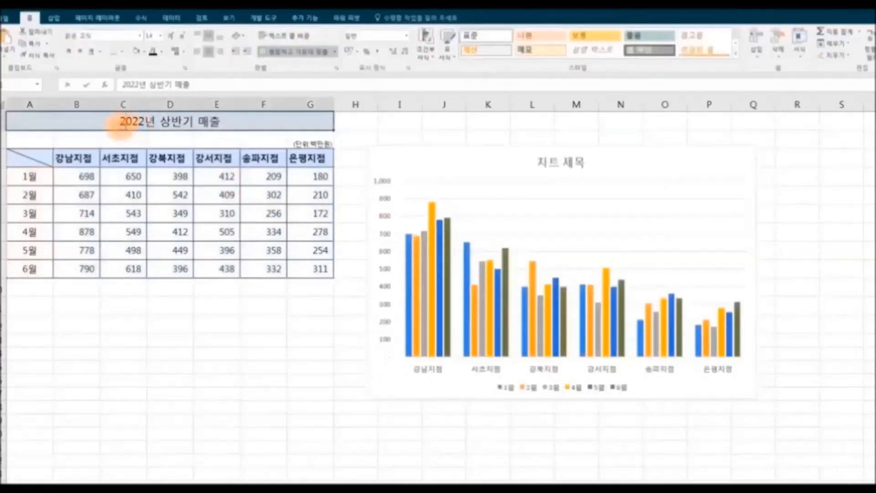
right_click(212, 123)
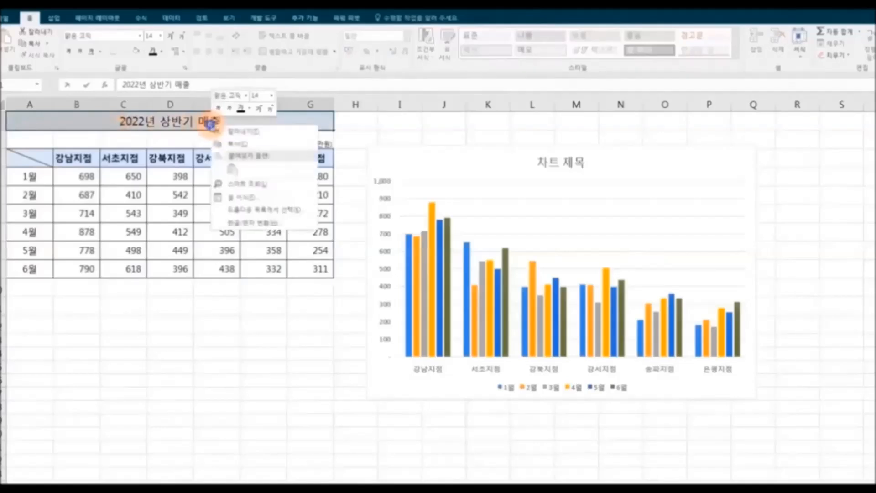
left_click(238, 143)
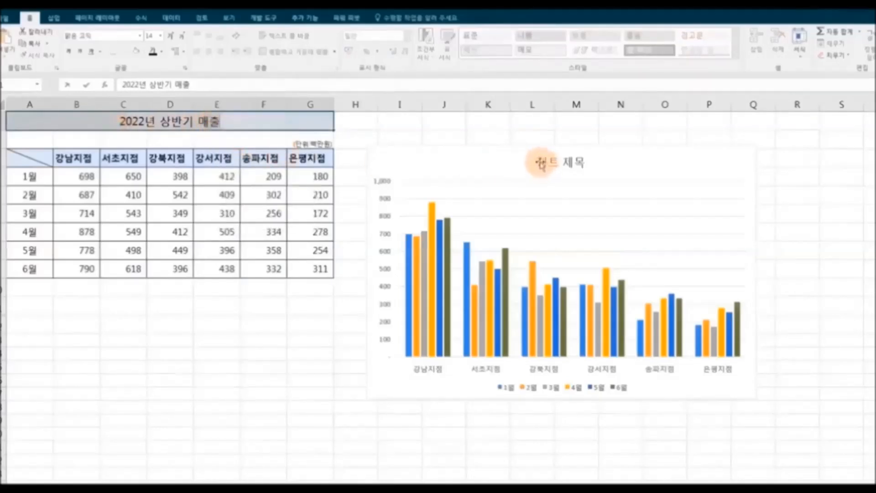
left_click(541, 163)
left_click_drag(541, 163, 587, 162)
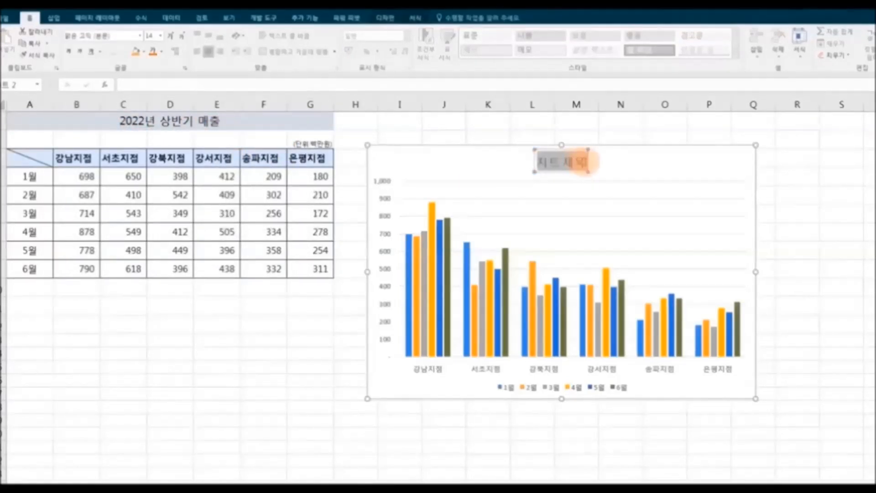
type("2022년 상반기 매출")
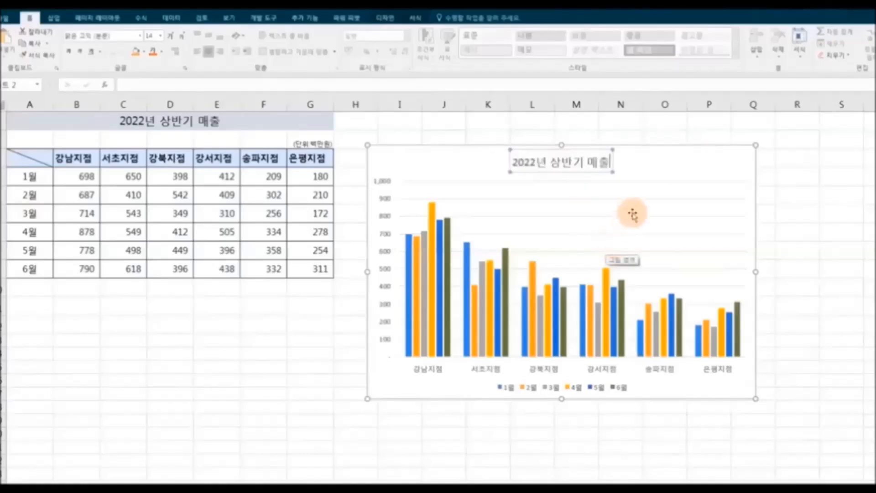
key("Escape")
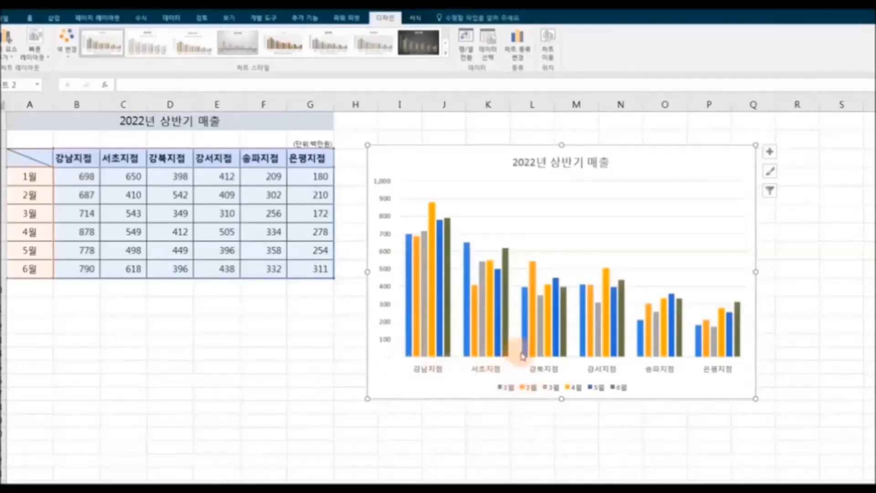
Switch the chart's rows and columns to put the months on the horizontal axis, and try several built-in chart styles.
left_click(470, 55)
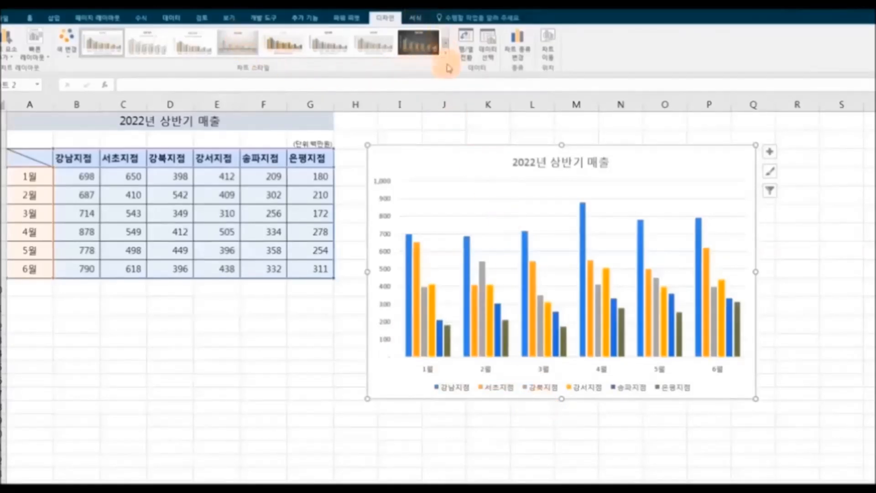
left_click(447, 44)
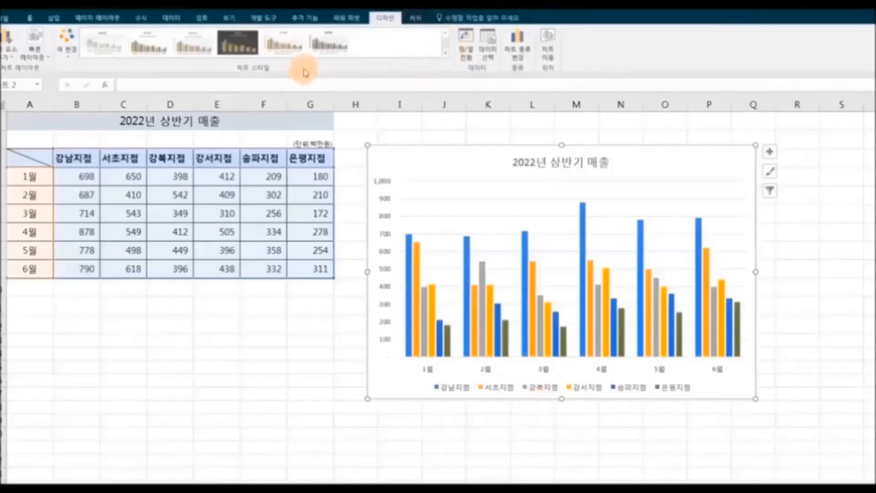
left_click(290, 48)
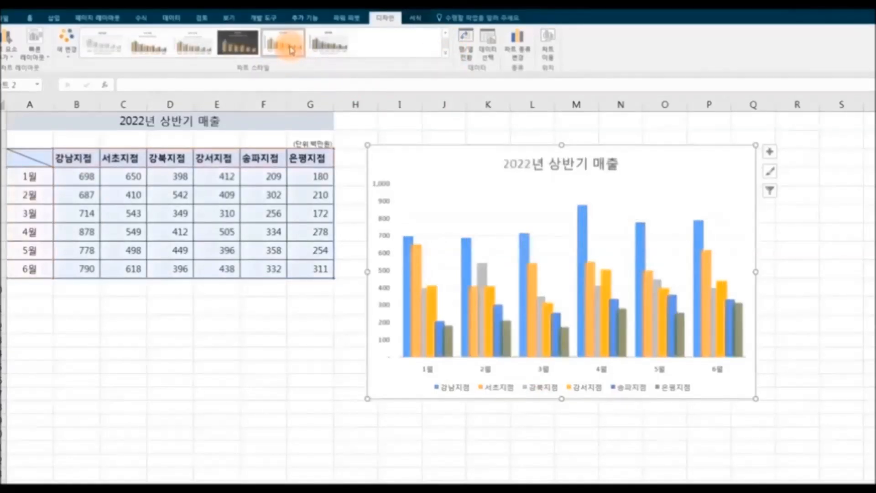
left_click(323, 48)
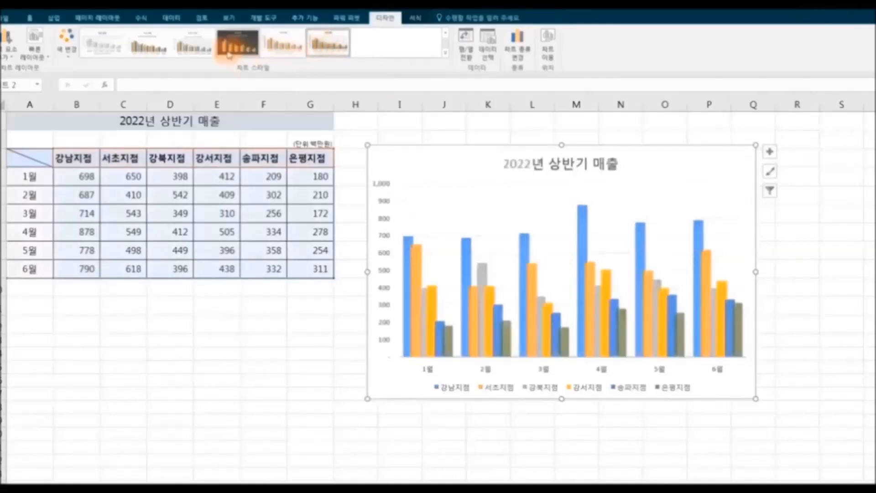
left_click(197, 50)
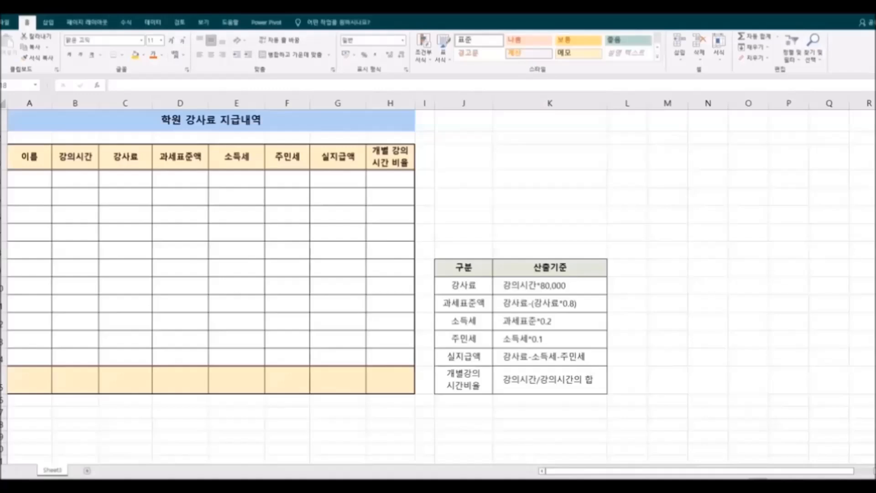
Insert a blank column before the 실지급액 column G and a blank row at row 7 of the instructor pay table.
left_click(338, 103)
right_click(339, 104)
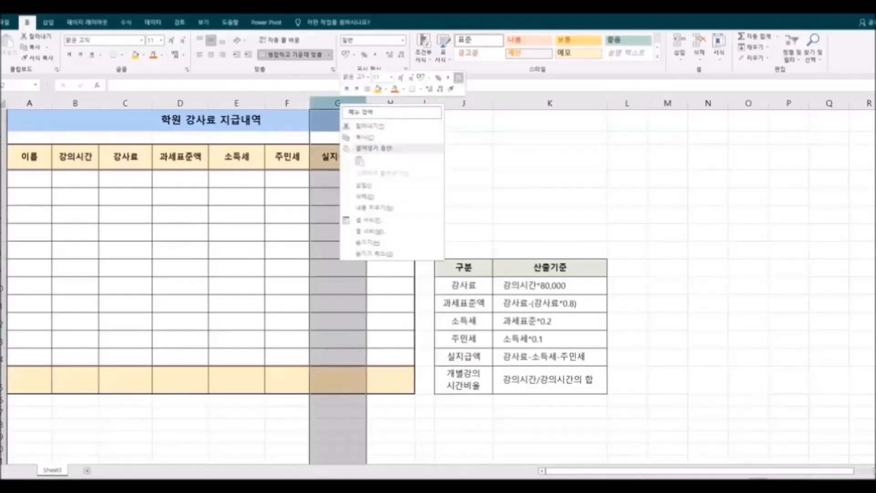
left_click(364, 186)
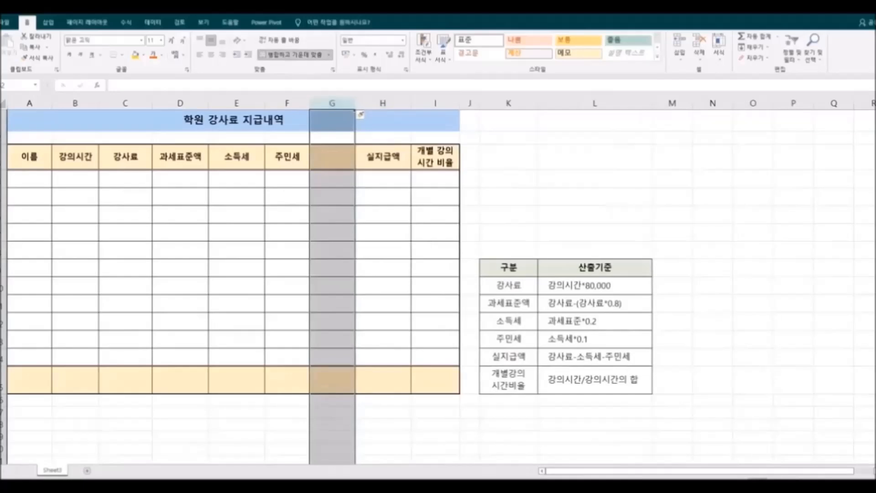
left_click(3, 232)
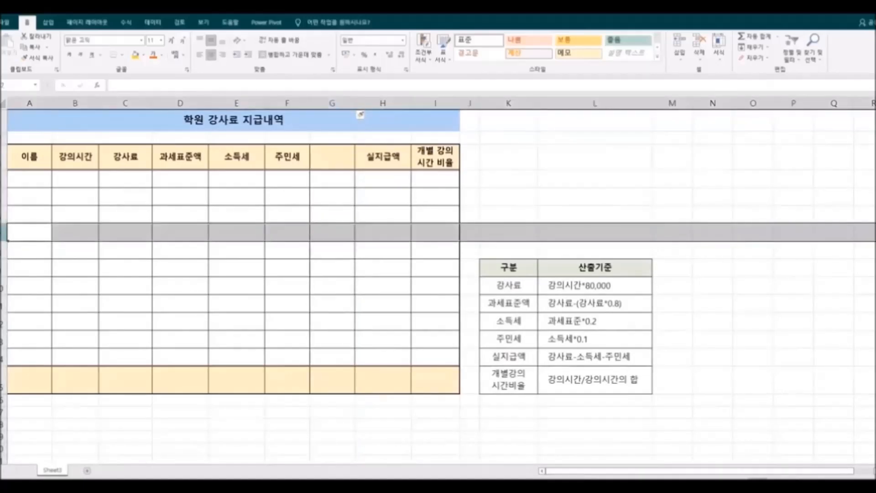
right_click(3, 232)
left_click(23, 316)
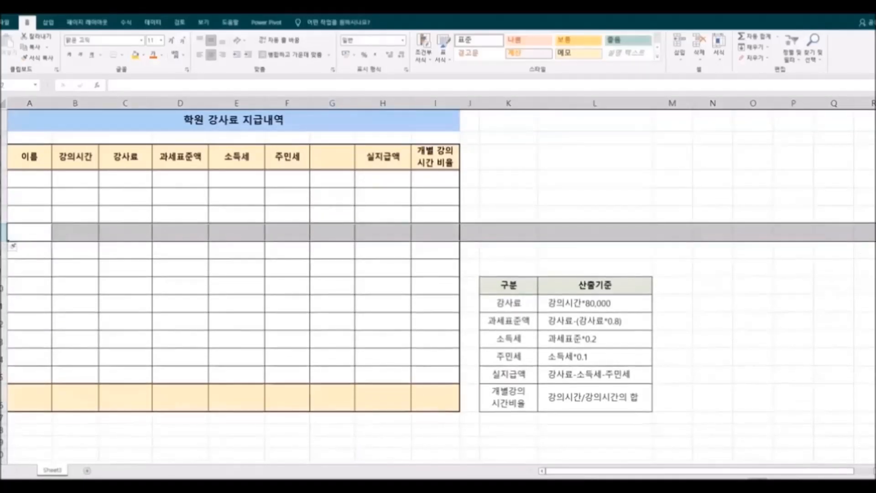
left_click(713, 303)
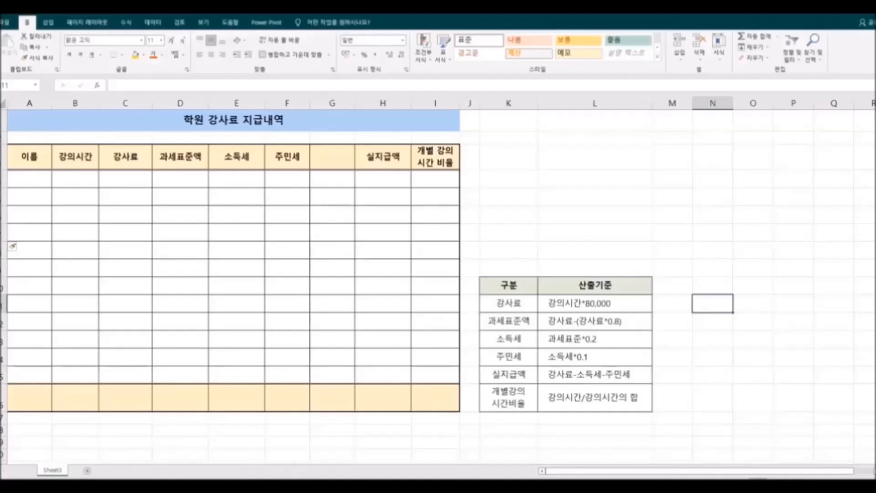
Delete the blank column G and the blank row 7 from the instructor pay table.
right_click(338, 103)
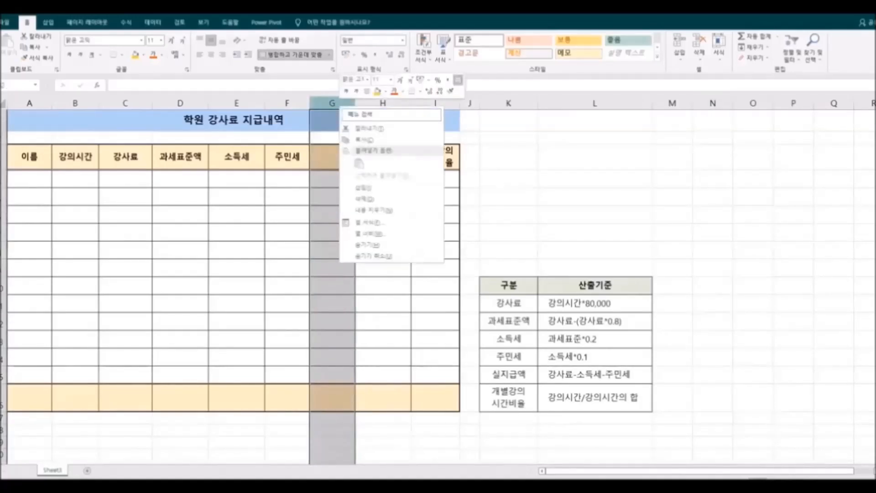
left_click(365, 199)
left_click(4, 232)
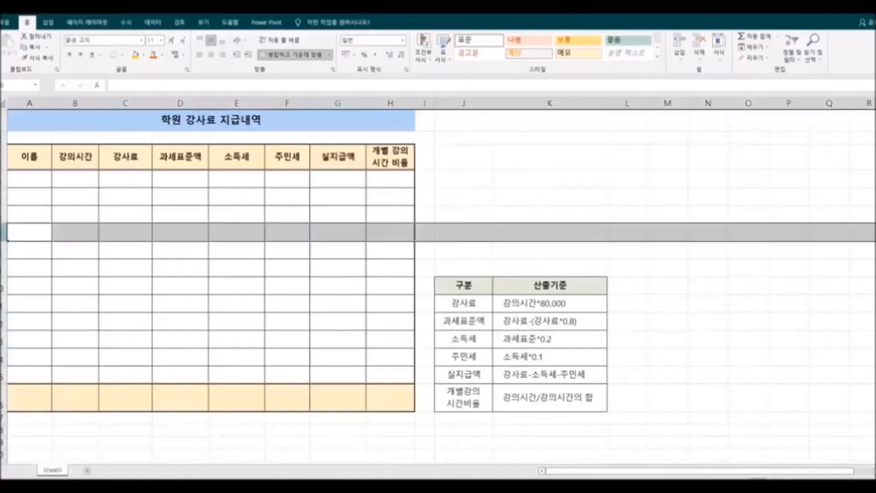
right_click(3, 234)
left_click(28, 327)
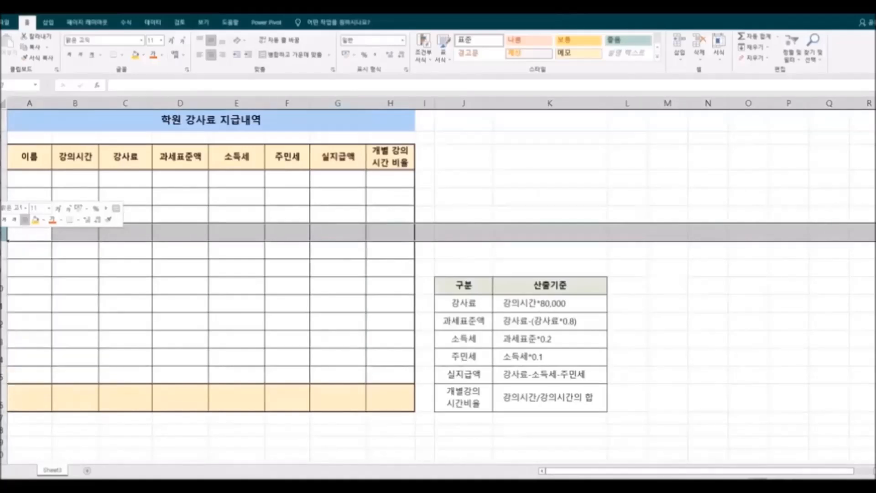
left_click(749, 304)
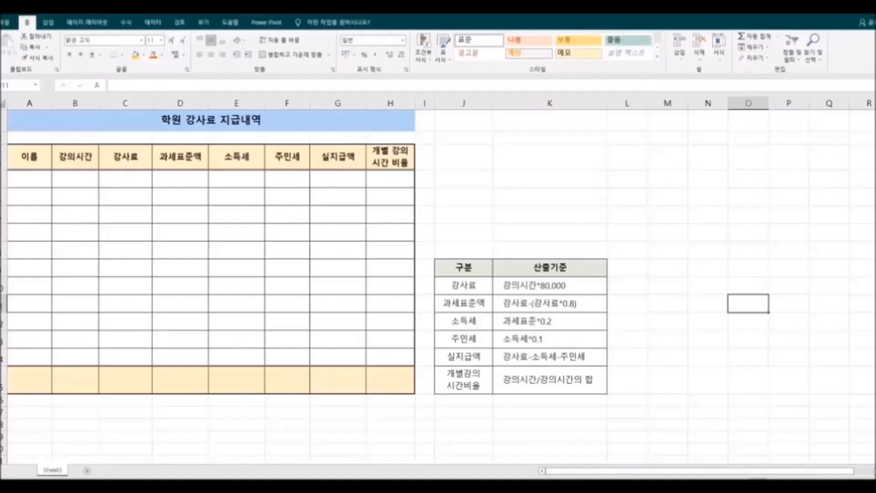
Enter 엑셀팁 in XFD1048576, the very last cell of the worksheet.
key("ctrl+Right")
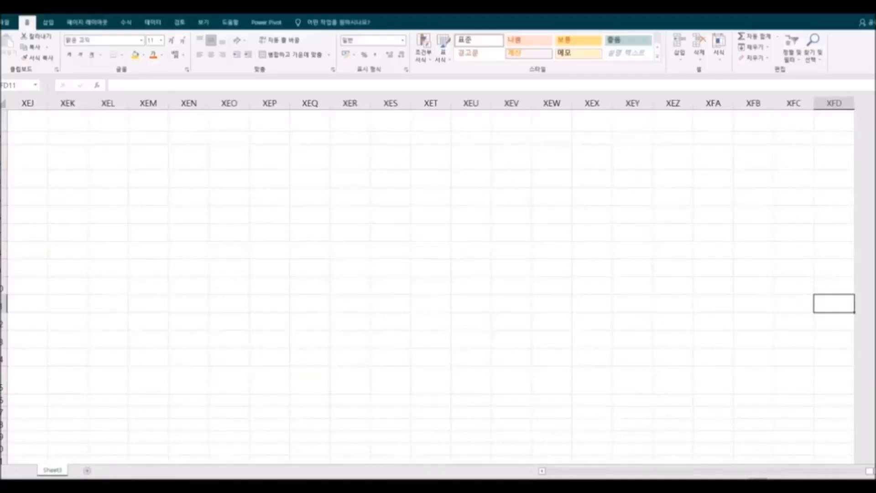
key("ctrl+Down")
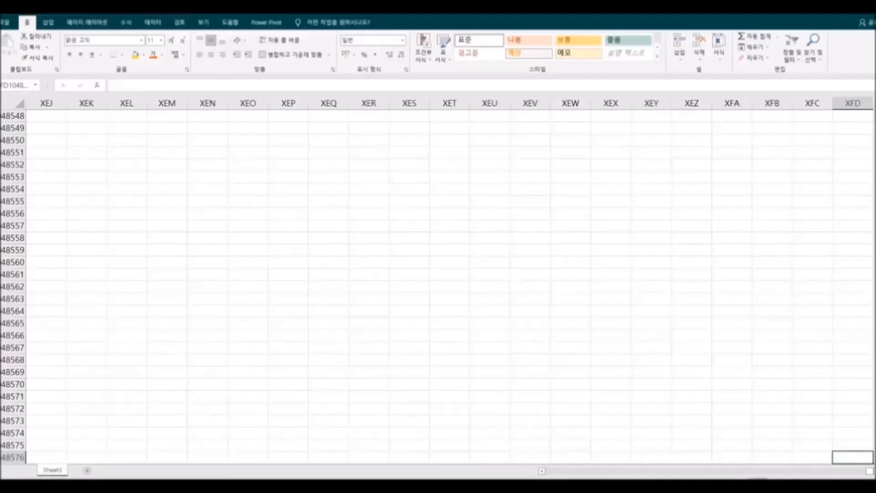
type("엑셀팁")
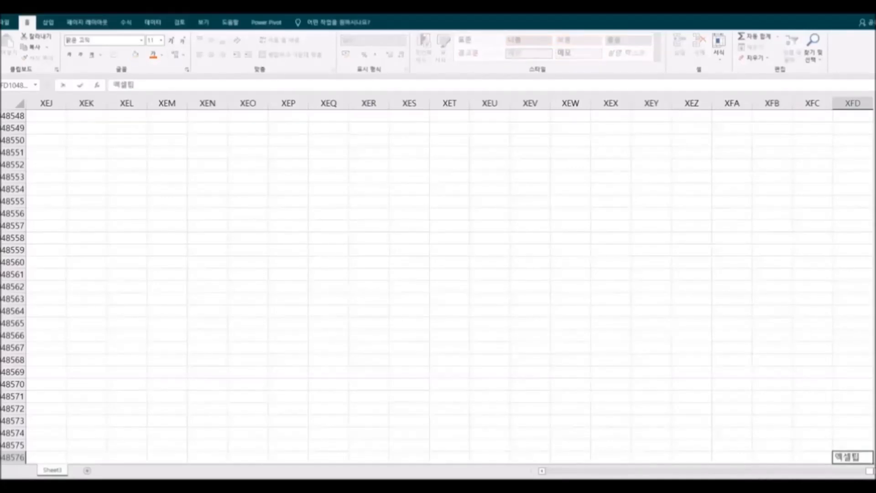
left_click(812, 409)
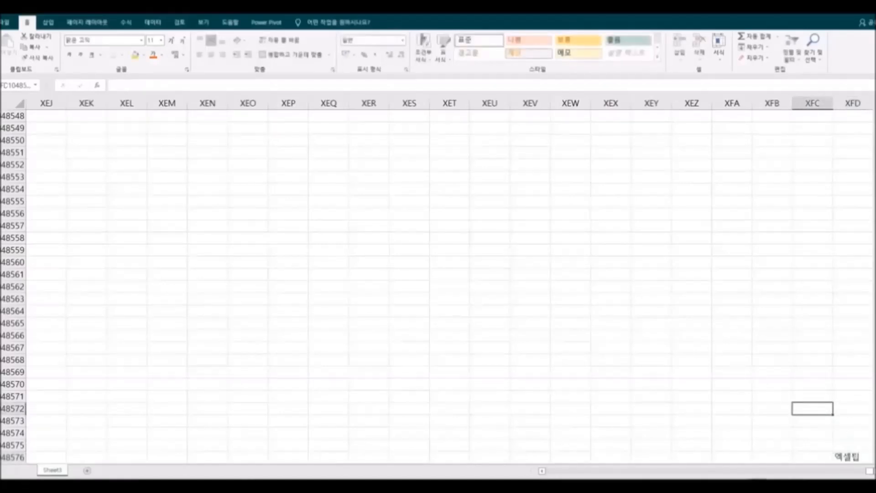
Try to insert a blank column before the 개별 강의시간 비율 column H and a blank row at row 8 of the instructor pay table.
key("ctrl+Home")
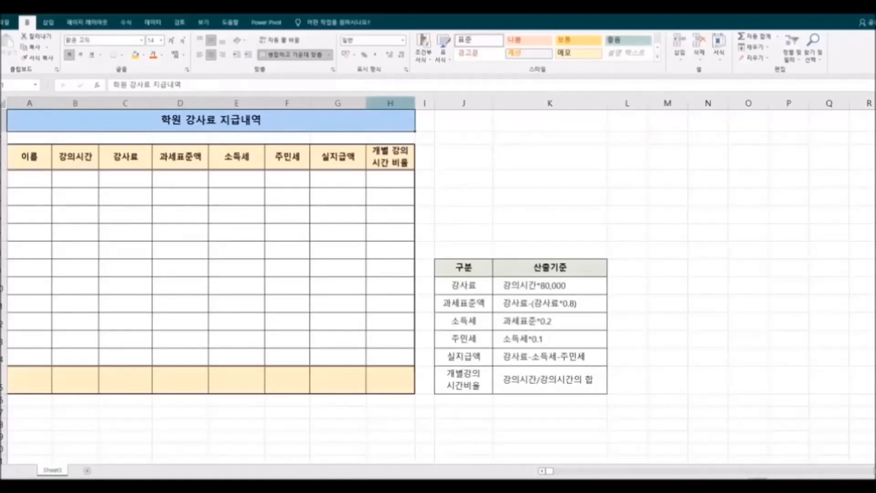
left_click(390, 103)
right_click(386, 104)
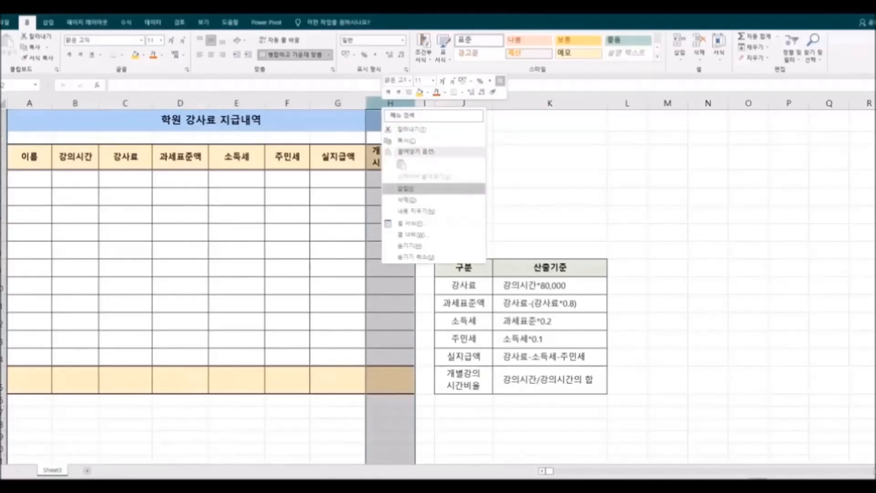
left_click(401, 189)
key("Return")
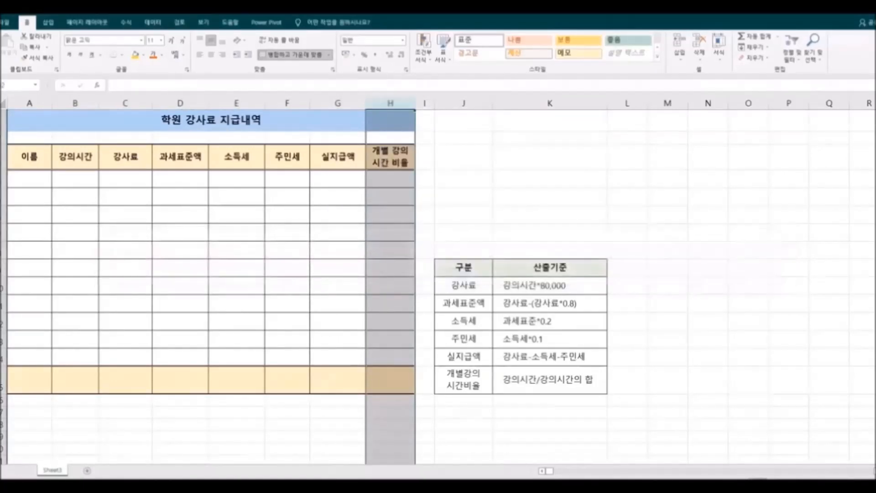
left_click(4, 250)
right_click(4, 250)
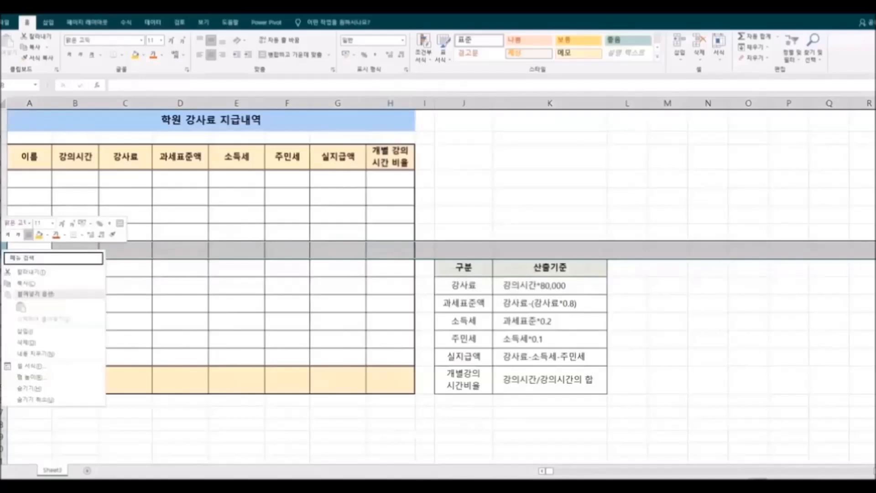
left_click(26, 343)
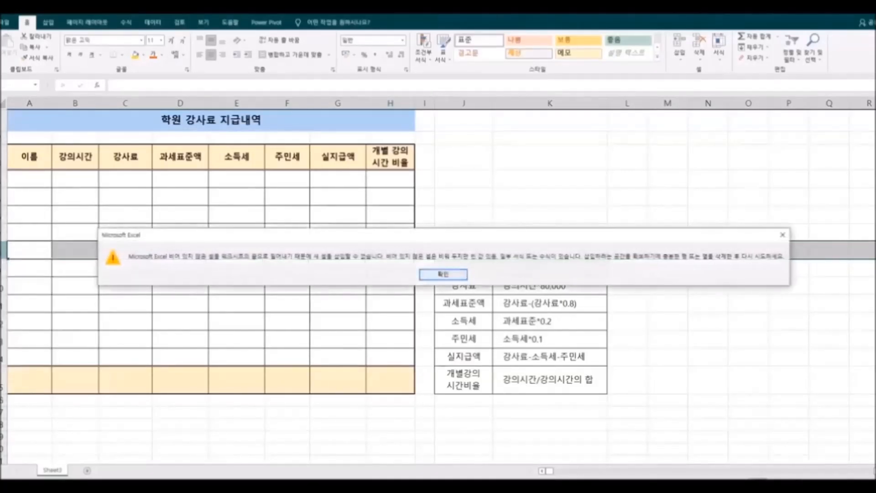
left_click(443, 274)
left_click(425, 437)
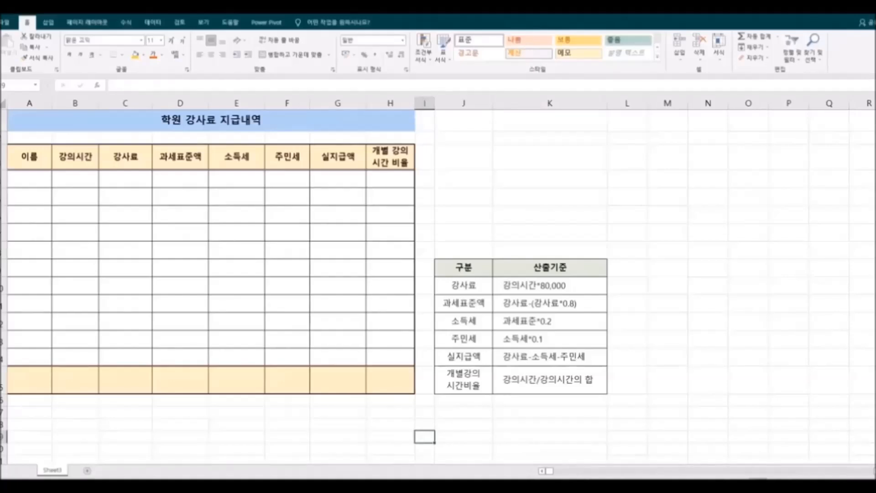
Clear the text 엑셀팁 from the worksheet's last cell, XFD1048576.
key("ctrl+Right")
key("ctrl+Down")
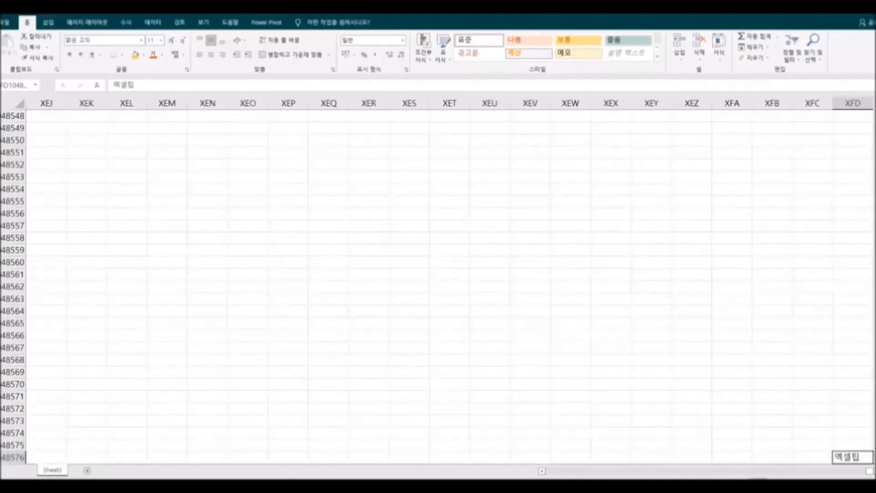
key("Delete")
Insert a blank column before the 개별 강의시간 비율 column H and a blank row at row 6 of the instructor pay table.
key("ctrl+Home")
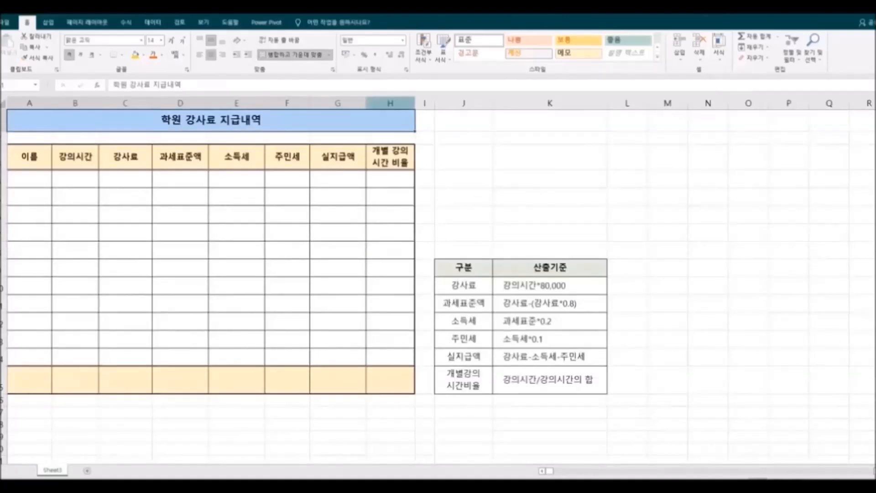
left_click(386, 104)
right_click(385, 104)
left_click(411, 188)
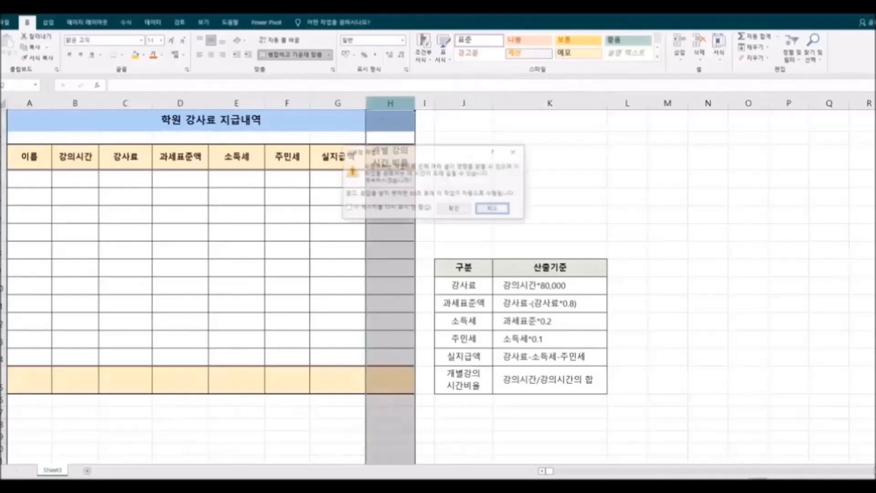
left_click(454, 209)
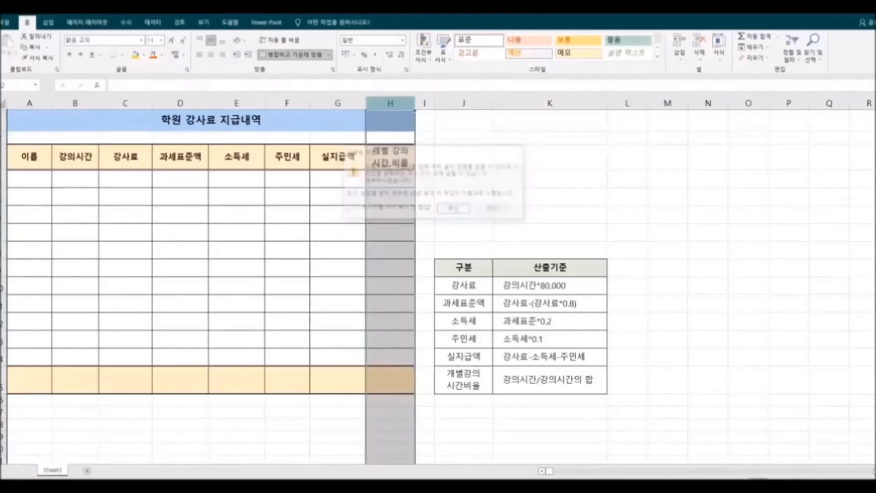
left_click(3, 214)
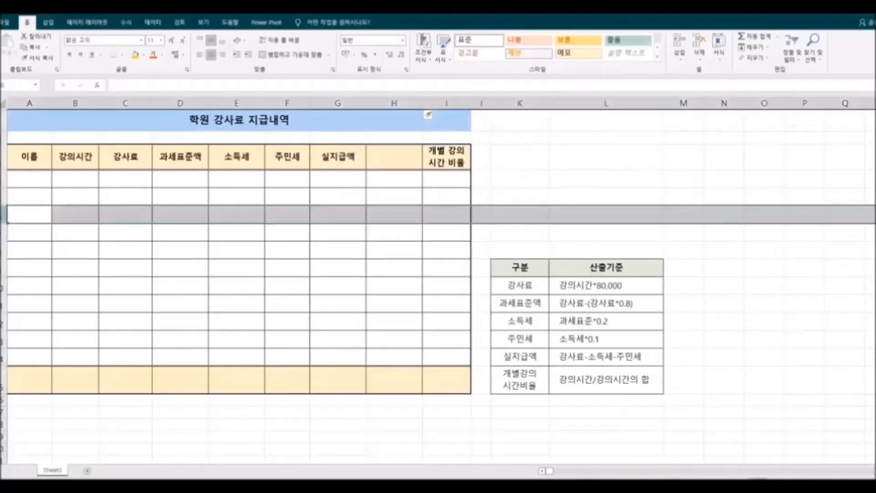
right_click(3, 214)
left_click(27, 296)
left_click(107, 311)
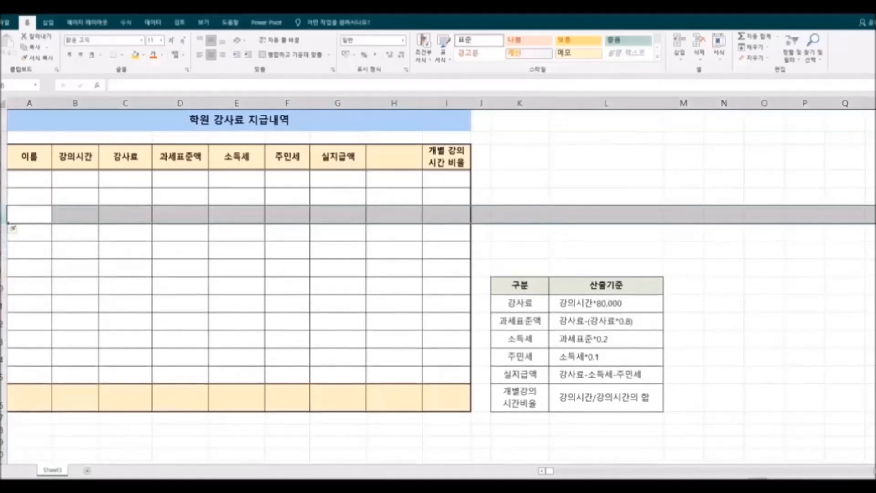
left_click(724, 322)
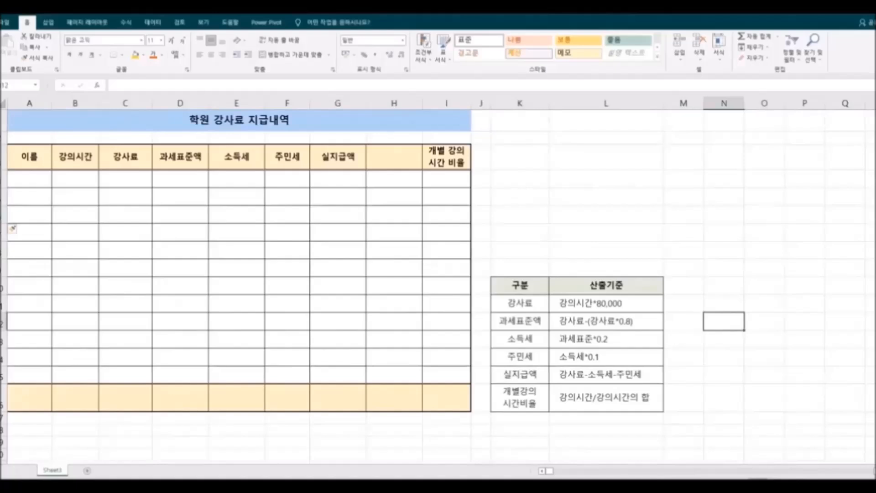
Delete the blank column H and the blank row 6 from the instructor pay table.
left_click(394, 103)
right_click(400, 106)
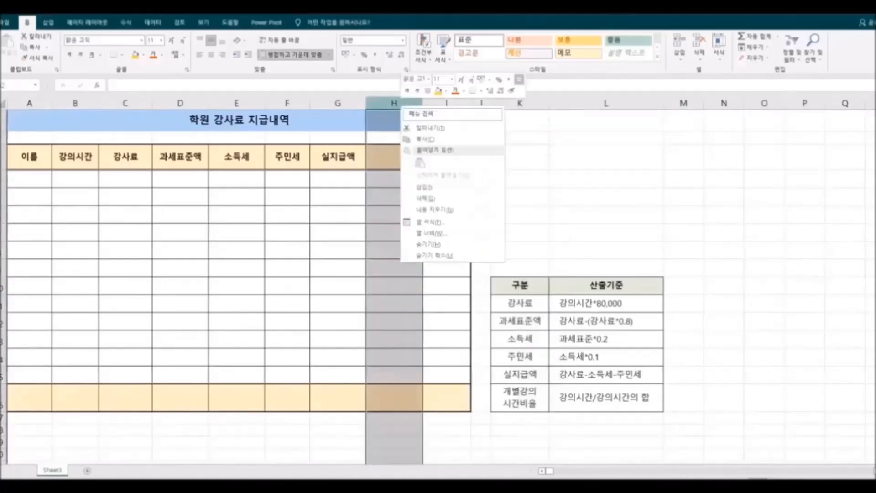
left_click(438, 198)
left_click(341, 215)
left_click(448, 216)
left_click(3, 214)
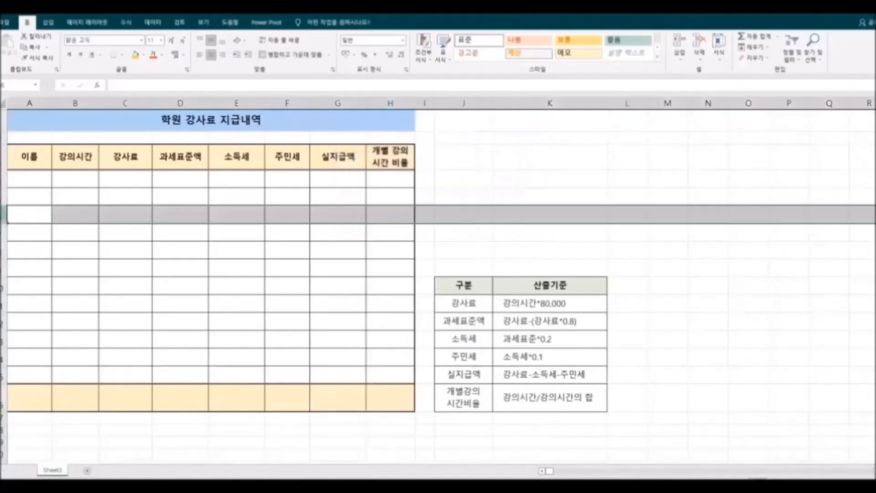
right_click(4, 214)
left_click(39, 307)
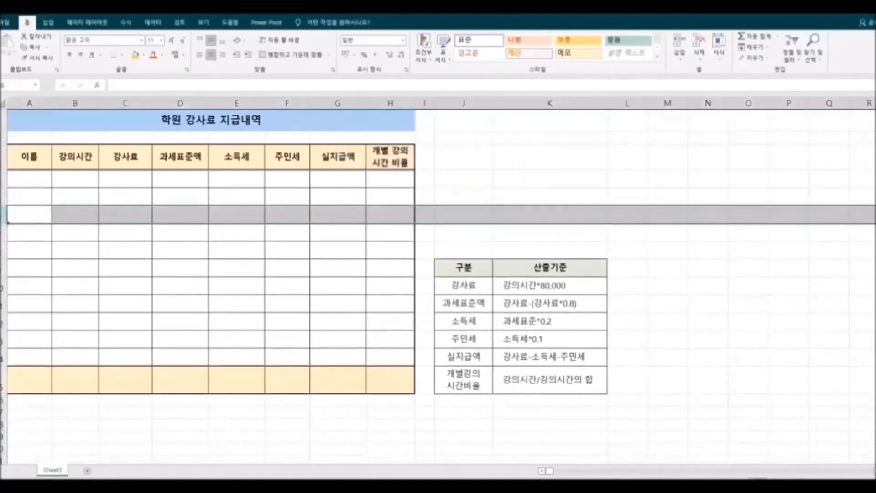
left_click(550, 436)
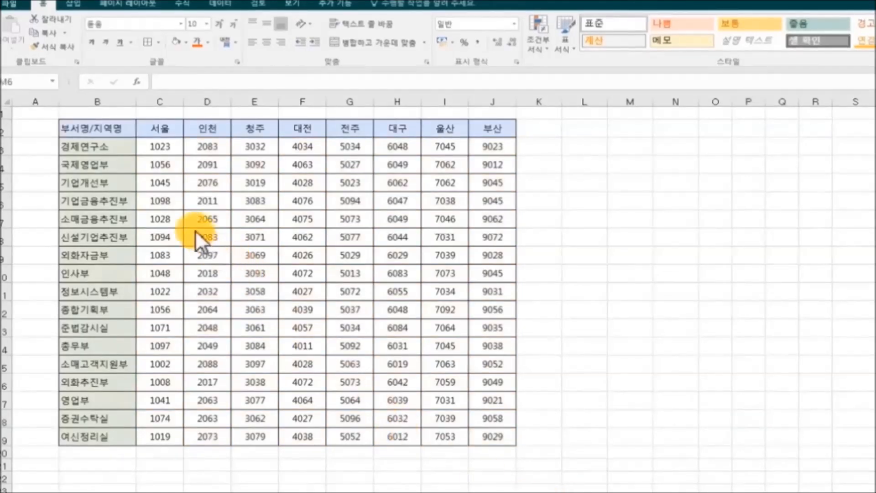
left_click(208, 237)
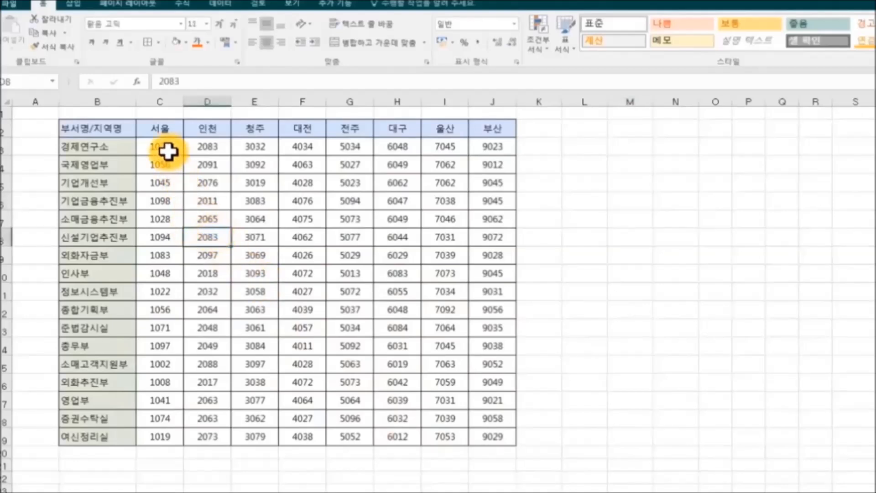
left_click(395, 148)
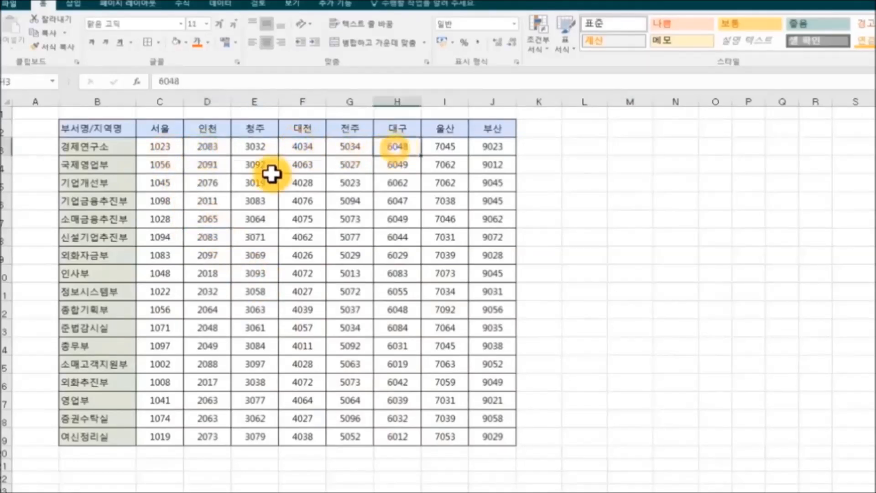
left_click(142, 166)
left_click(268, 165)
left_click(338, 167)
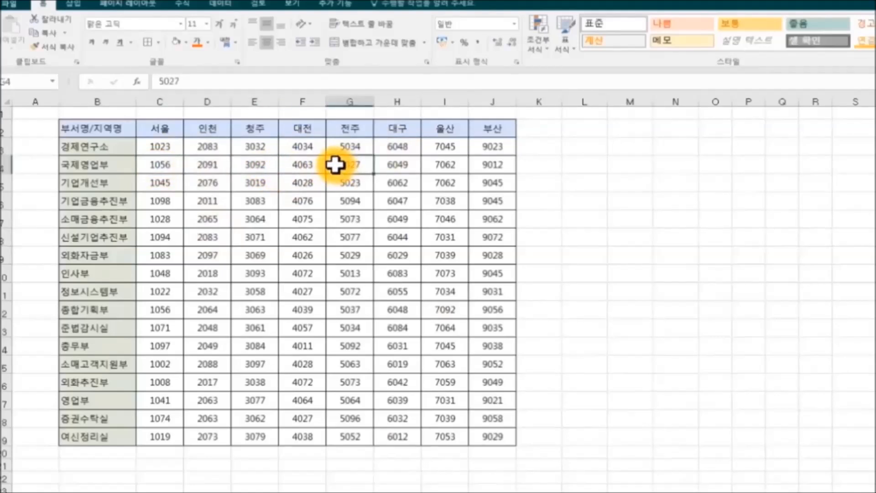
left_click(543, 46)
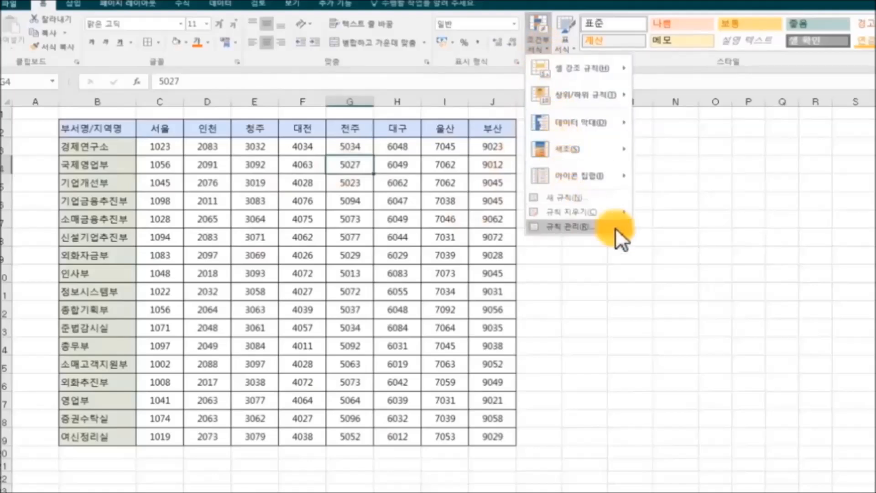
left_click(642, 273)
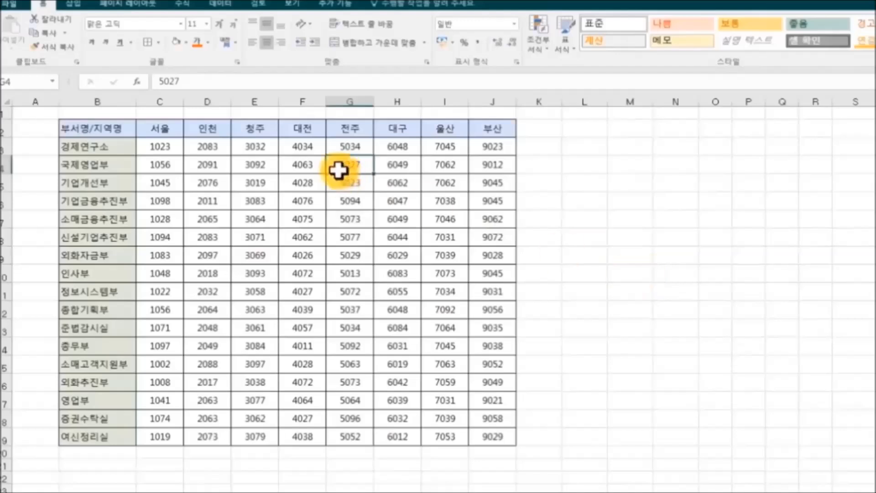
Select every other cell in a checkerboard pattern in the department-by-region table: D3, F3, H3, J3, C4, E4, G4 and I4.
left_click(211, 146)
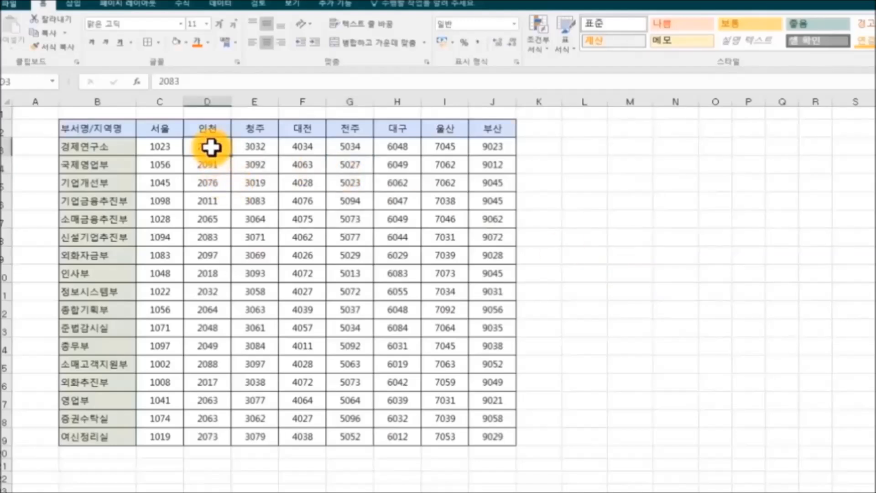
left_click(296, 146, "ctrl")
left_click(397, 145, "ctrl")
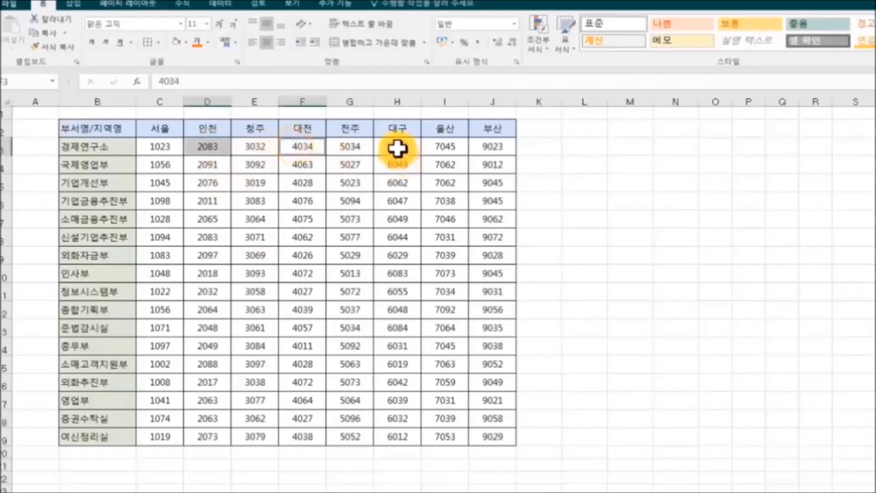
left_click(489, 148, "ctrl")
left_click(169, 166, "ctrl")
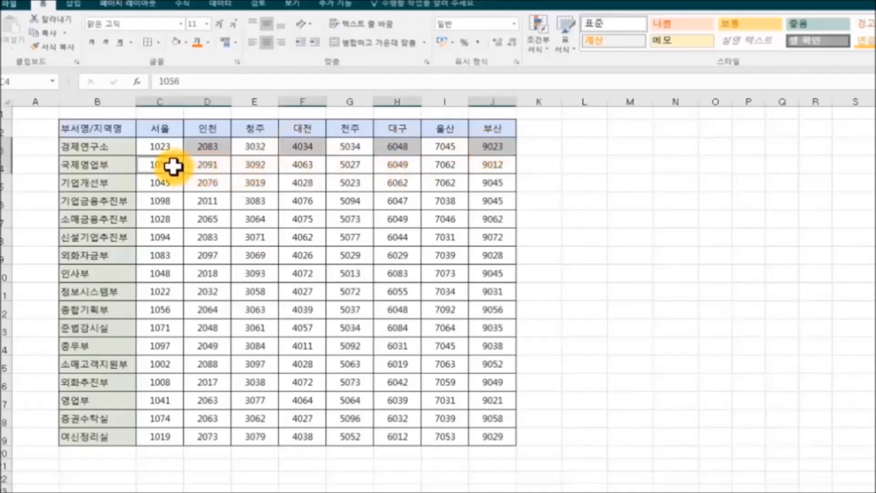
left_click(261, 166, "ctrl")
left_click(353, 165, "ctrl")
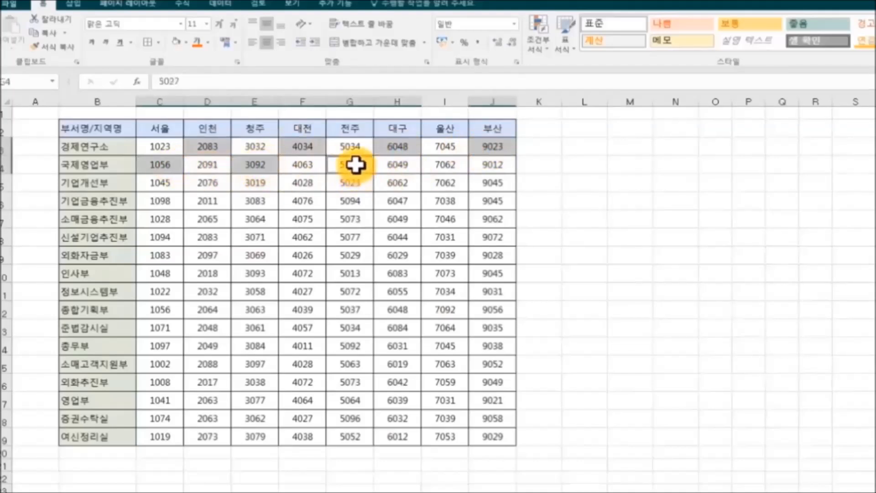
left_click(445, 165, "ctrl")
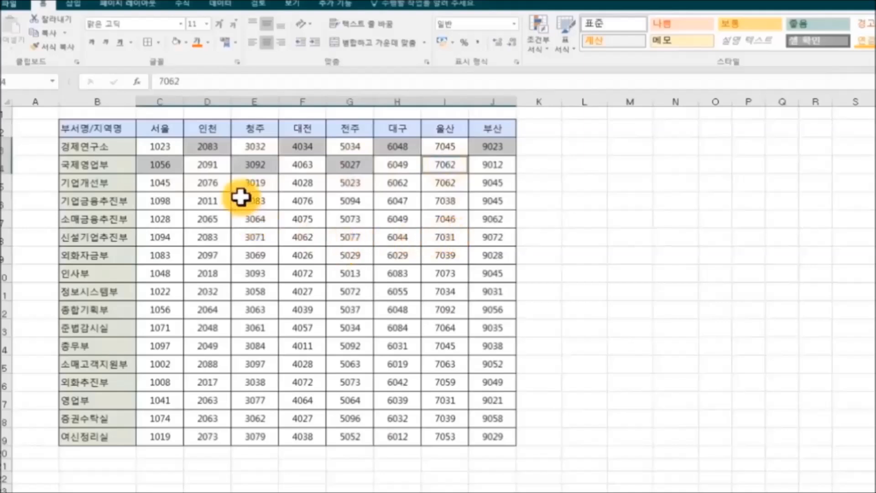
Fill the selected checkerboard cells in the 경제연구소 and 국제영업부 rows with light gold.
left_click(185, 45)
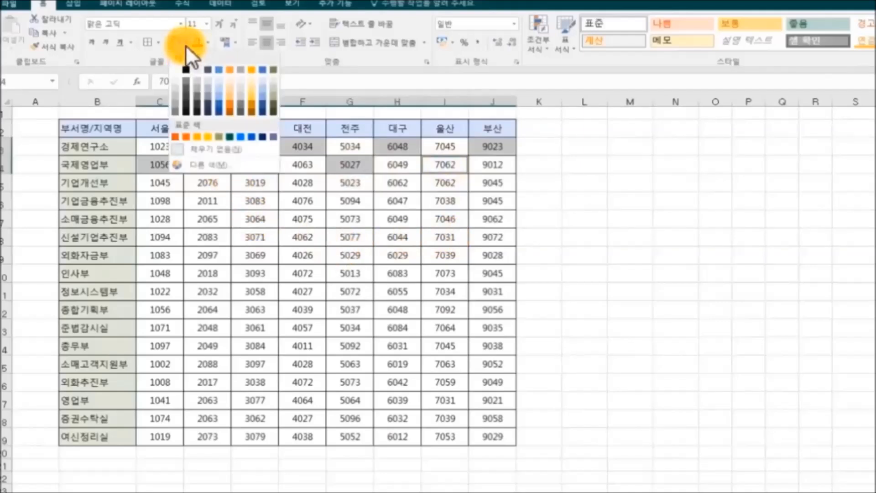
left_click(254, 83)
left_click(426, 236)
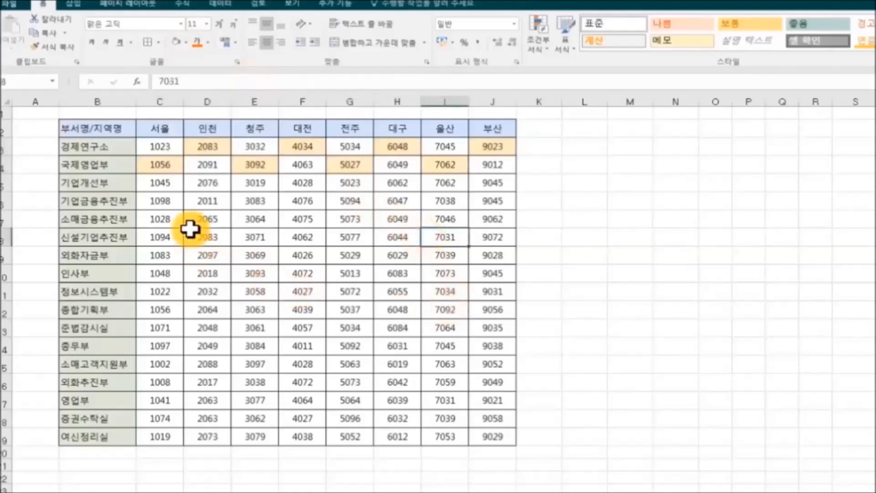
Copy the checkerboard formatting of C3:J4 onto the remaining table rows C5:J19 with Format Painter.
left_click_drag(160, 146, 493, 160)
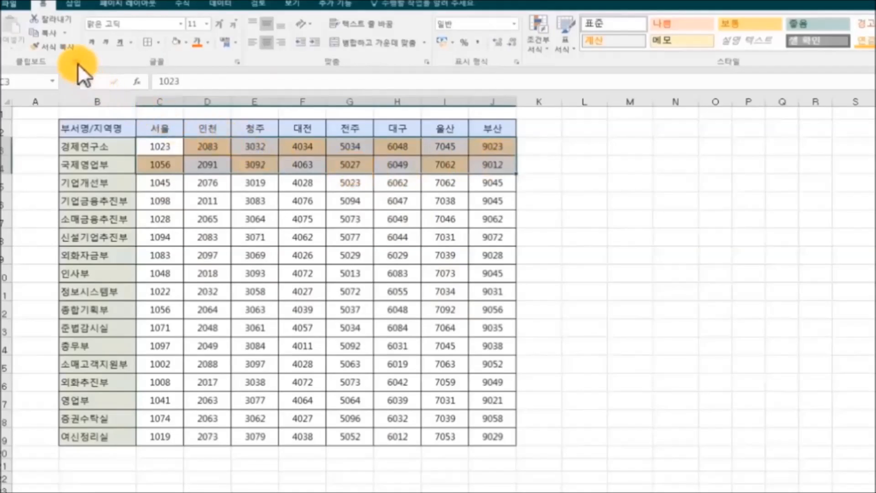
left_click(74, 45)
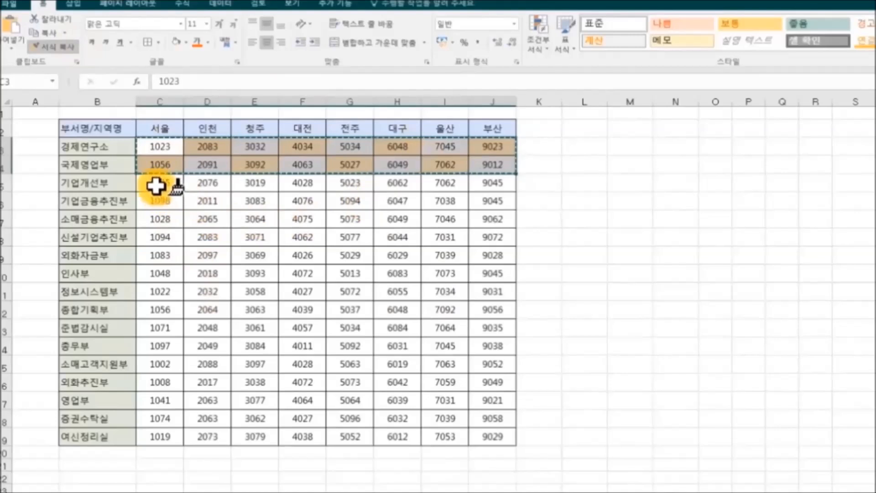
mouse_move(156, 185)
left_mouse_down()
mouse_move(434, 205)
mouse_move(498, 228)
mouse_move(505, 440)
left_mouse_up()
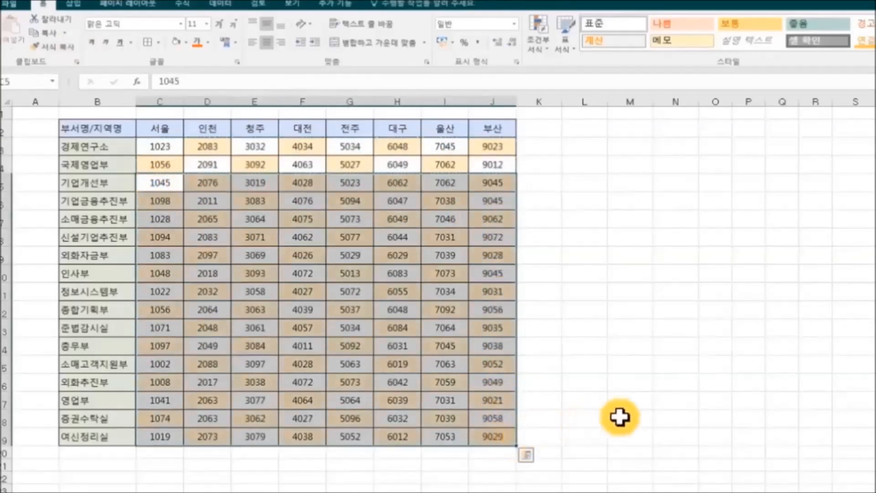
left_click(646, 418)
left_click(748, 418)
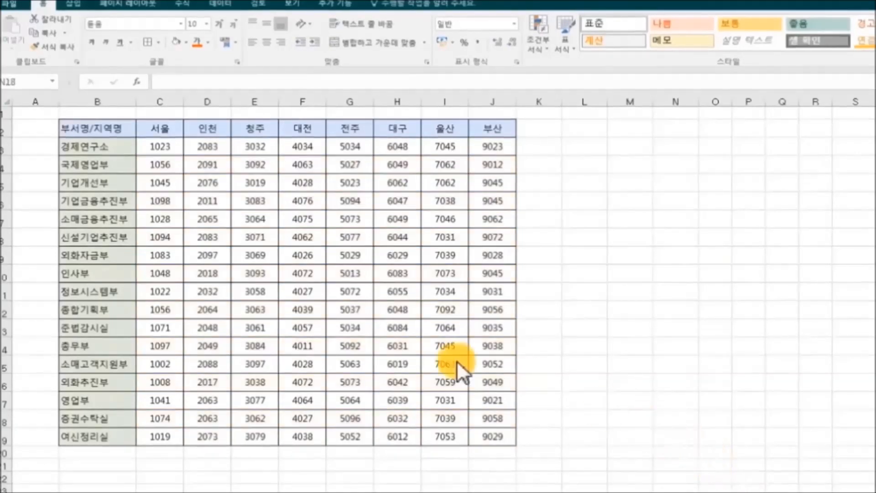
Fill the 국제영업부 values in C4:J4 of the unshaded table with light gold.
left_click_drag(168, 164, 498, 163)
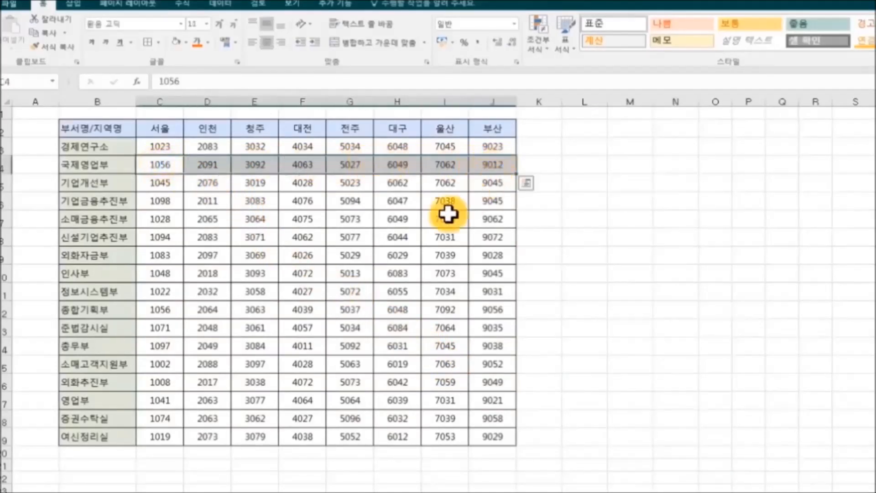
left_click(186, 42)
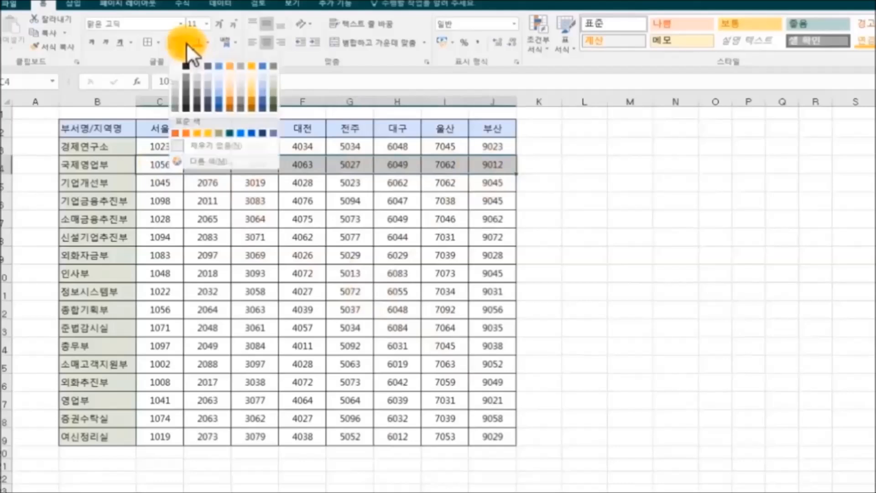
left_click(252, 76)
left_click(675, 237)
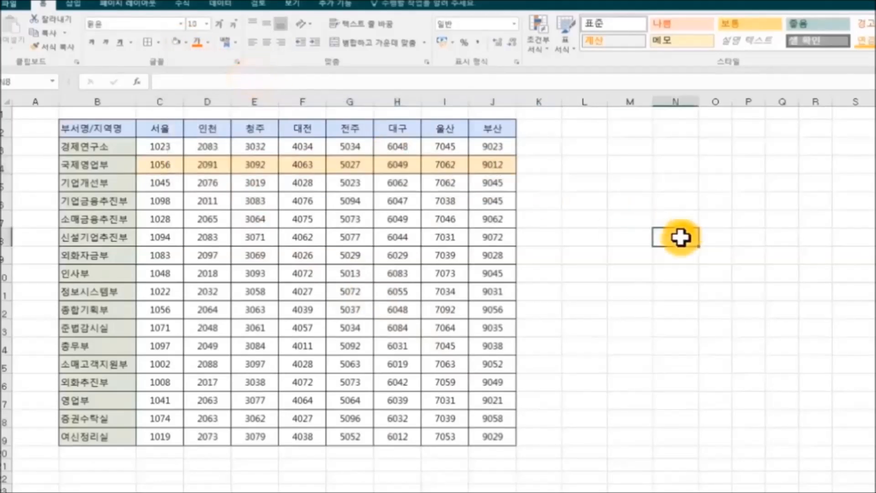
Copy the formatting of the plain and shaded row pair C3:J4 onto C5:J19 with Format Painter.
left_click_drag(160, 146, 505, 163)
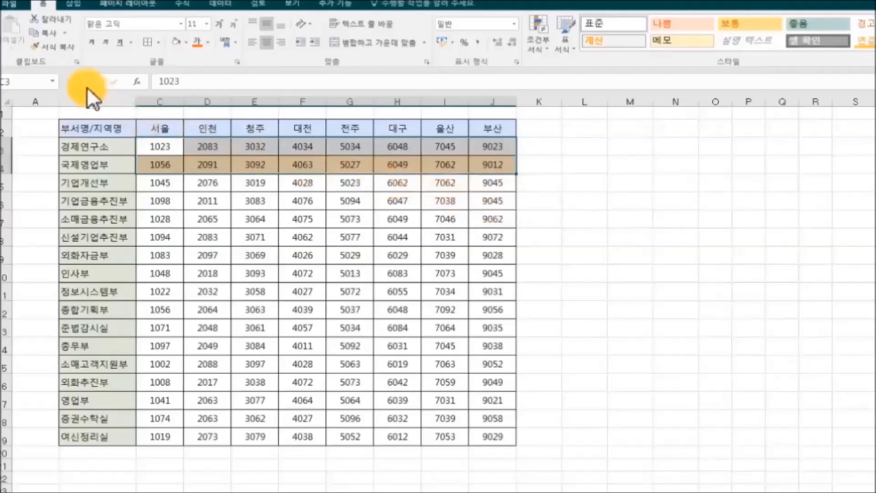
left_click(70, 47)
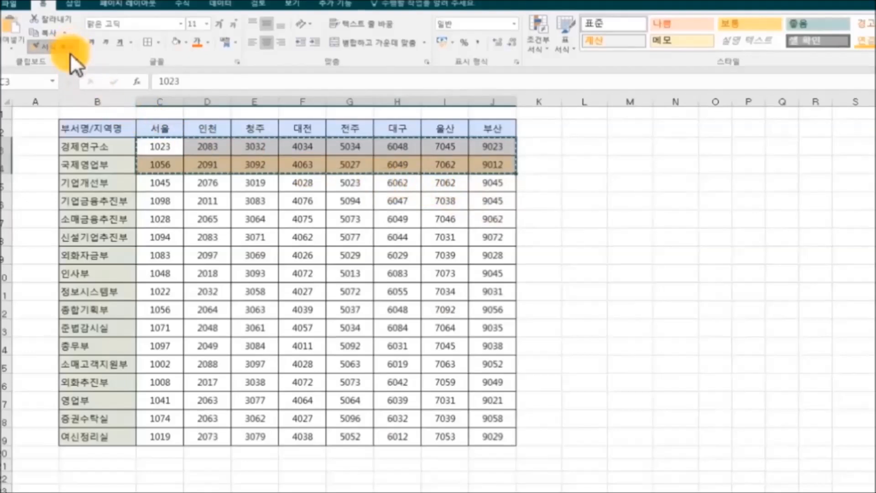
mouse_move(153, 183)
left_mouse_down()
mouse_move(386, 198)
mouse_move(488, 215)
mouse_move(489, 437)
left_mouse_up()
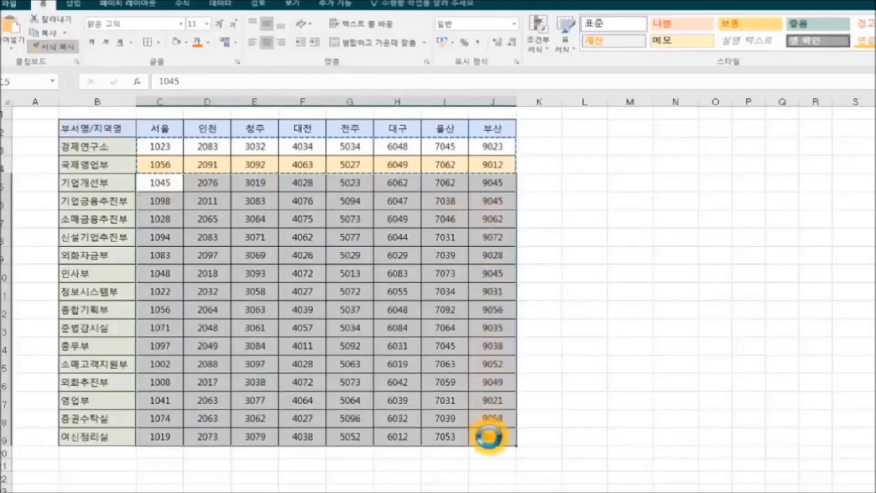
left_click(697, 393)
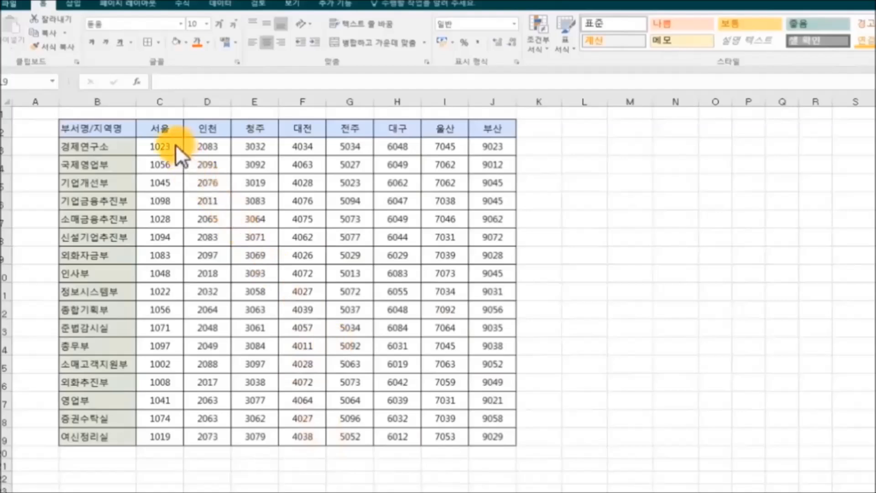
Fill the 서울 values in C3:C19 of the unshaded table with light gold.
left_click_drag(171, 143, 179, 439)
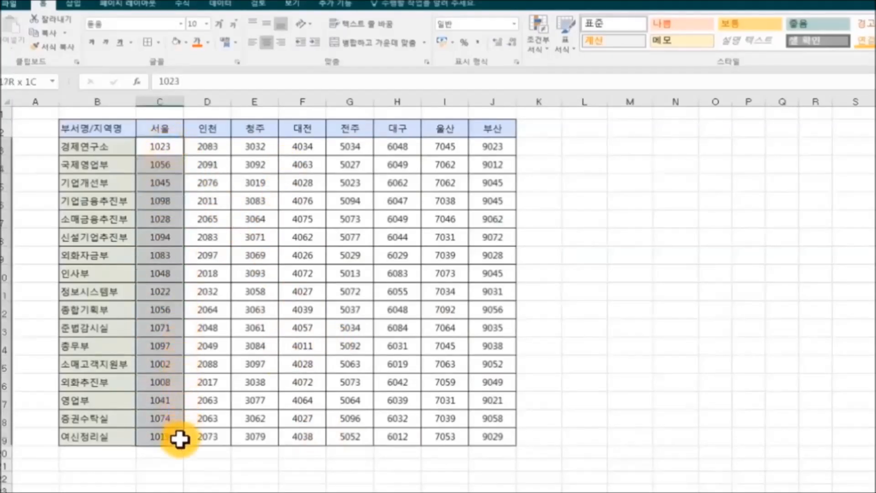
left_click(186, 41)
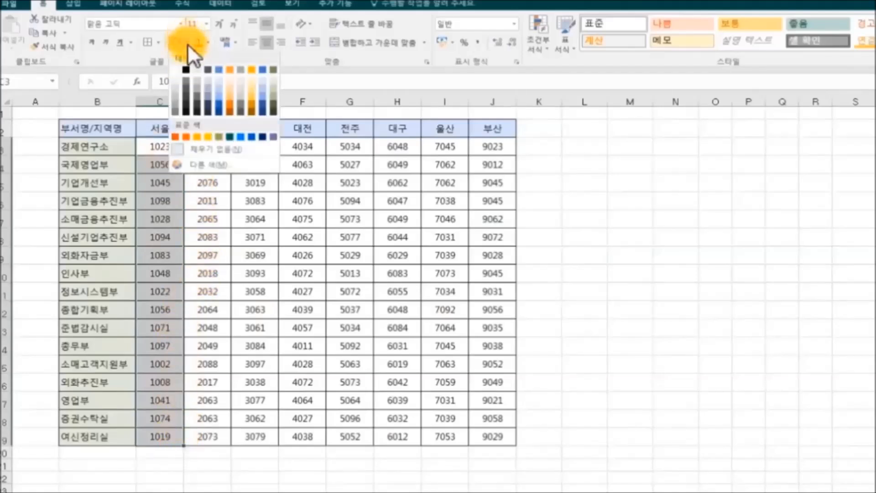
left_click(251, 80)
left_click(634, 234)
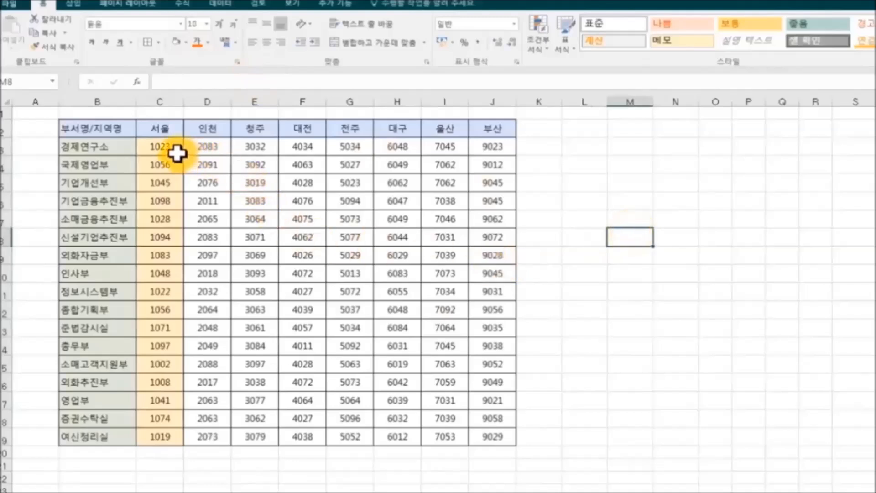
Copy the formatting of the shaded and plain column pair C3:D19 onto E3:J19 with Format Painter.
left_click_drag(164, 147, 206, 436)
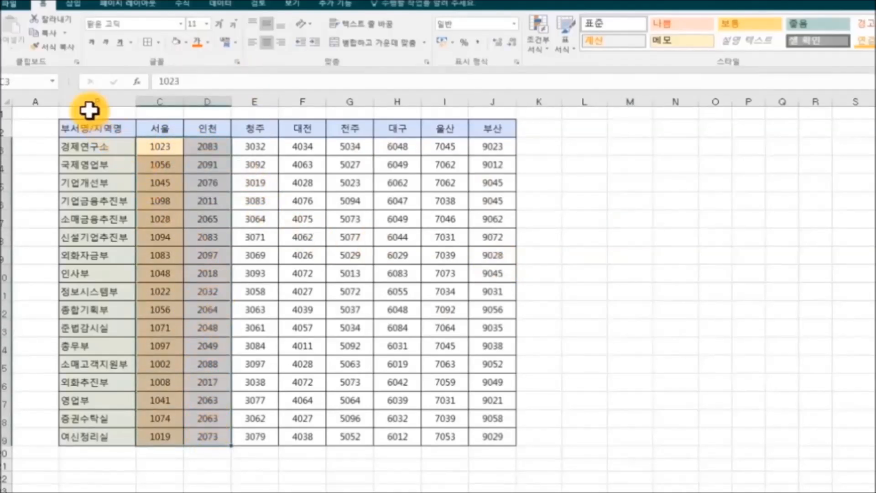
left_click(68, 45)
mouse_move(244, 146)
left_mouse_down()
mouse_move(349, 146)
mouse_move(485, 164)
mouse_move(477, 438)
left_mouse_up()
left_click(673, 402)
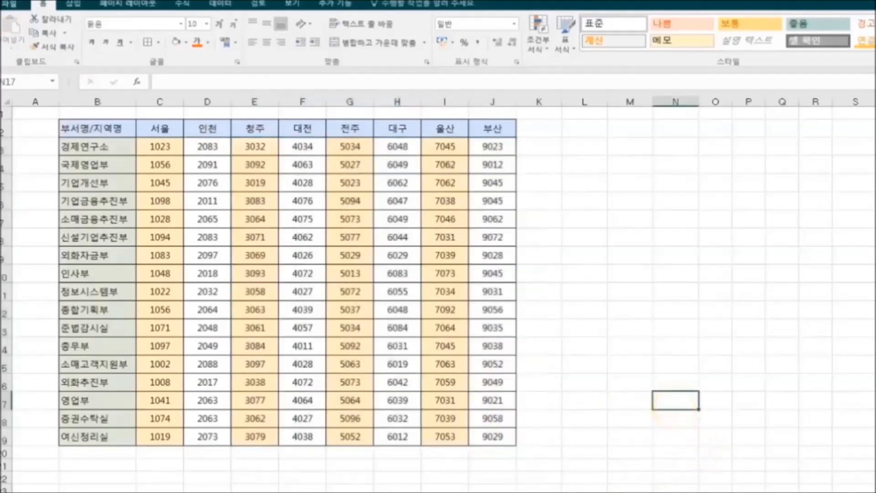
left_click(630, 492)
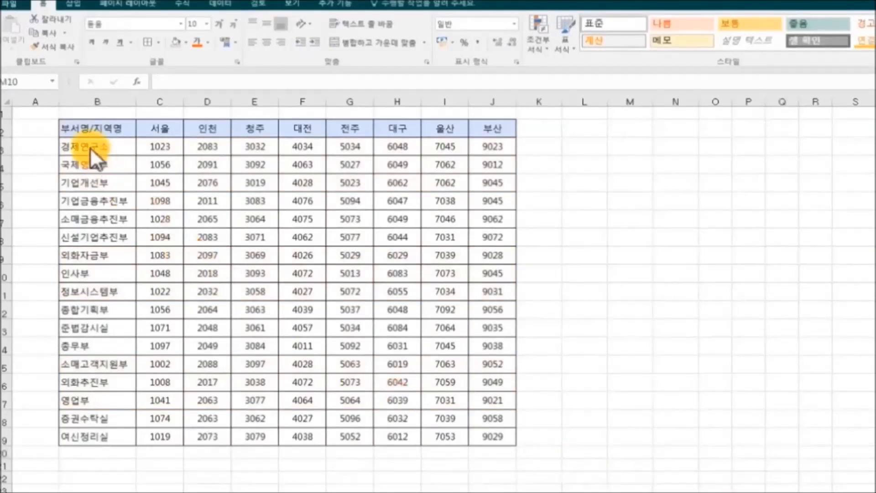
Fill the first three department rows, B3:J5, of the unshaded table with light gold.
left_click_drag(64, 145, 490, 185)
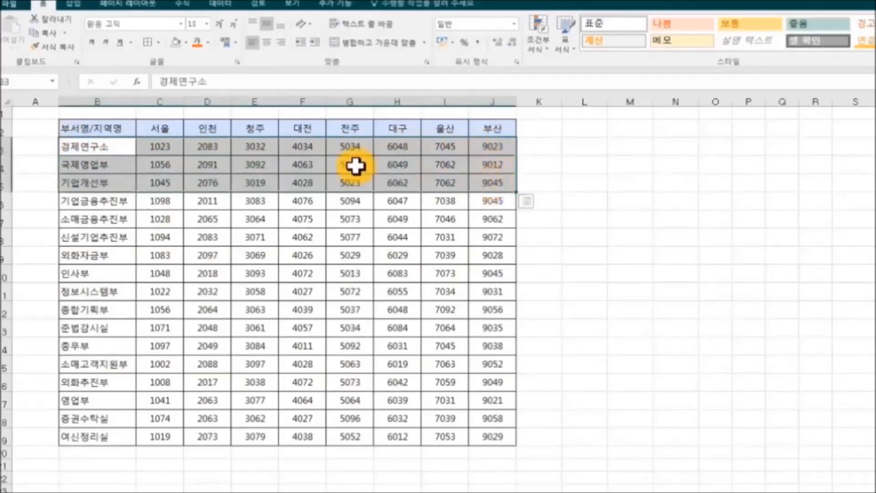
left_click(186, 43)
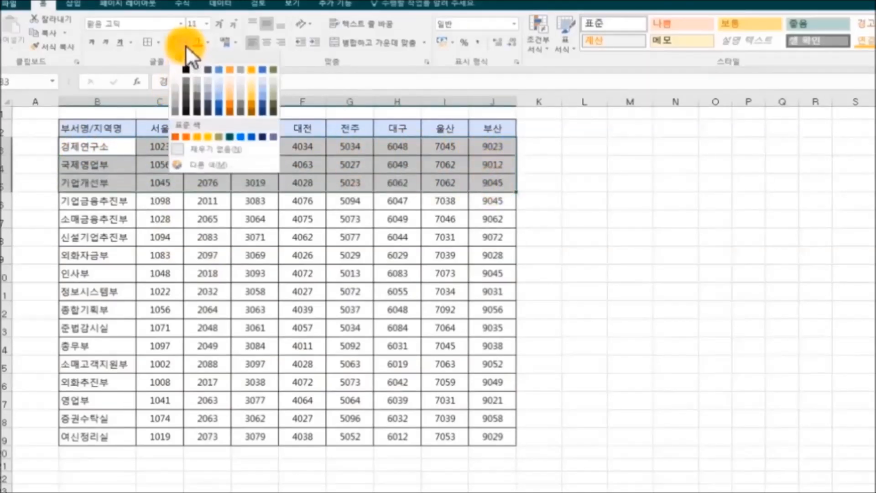
left_click(254, 84)
left_click(620, 255)
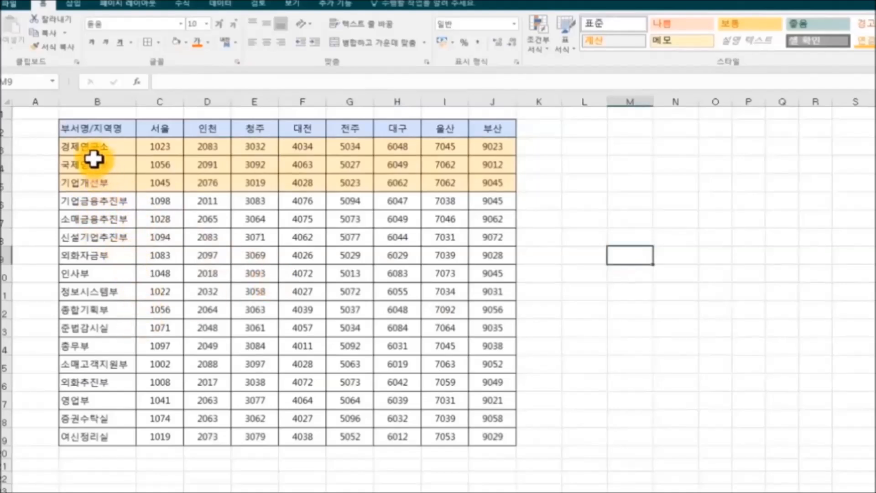
Copy the three-shaded, three-plain row formatting of B3:J8 onto B9:J19 with Format Painter.
left_click_drag(87, 146, 491, 241)
left_click(70, 49)
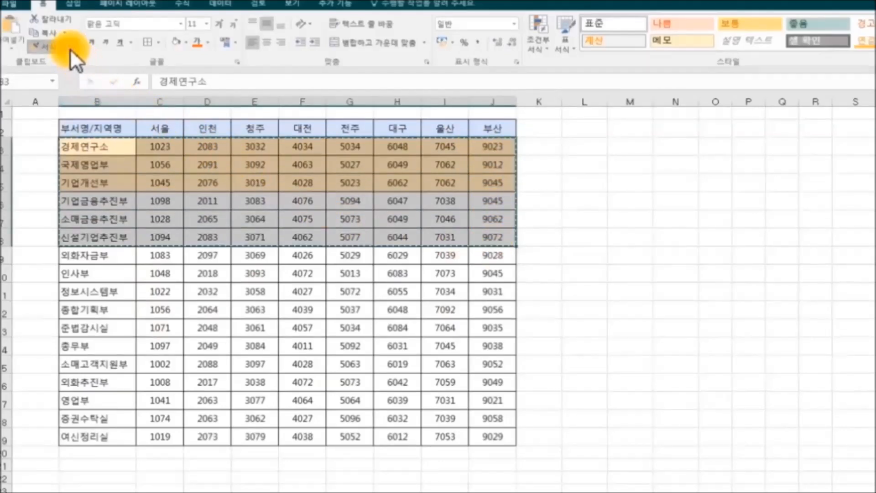
mouse_move(80, 258)
left_mouse_down()
mouse_move(469, 286)
mouse_move(536, 344)
mouse_move(480, 436)
left_mouse_up()
left_click(784, 450)
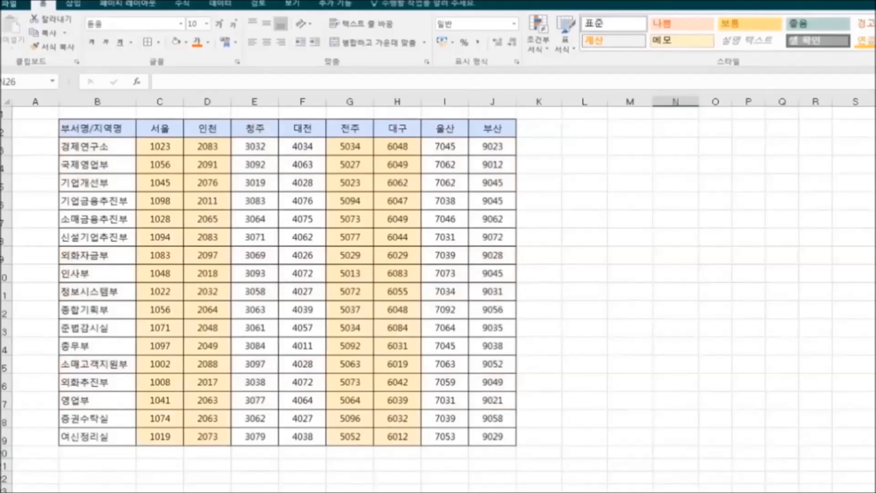
Fill the 서울 and 인천 values in C3:D19 of the unshaded table with light gold.
left_click(783, 490)
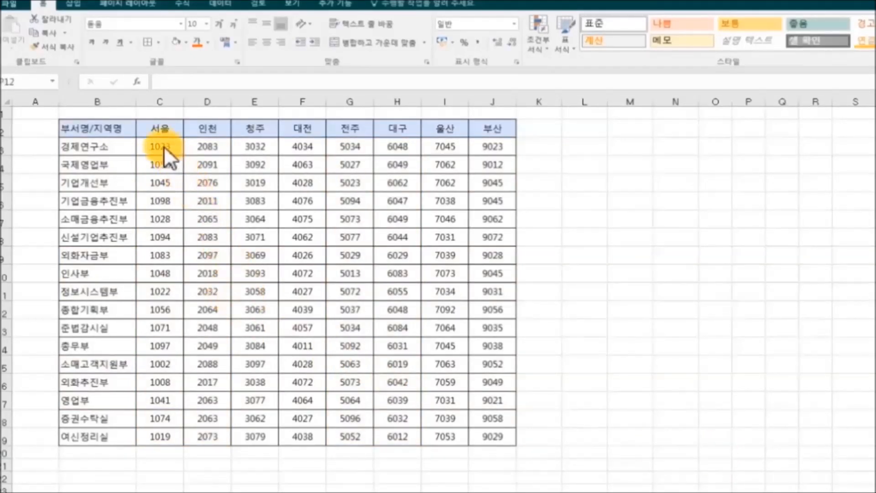
left_click_drag(149, 146, 224, 436)
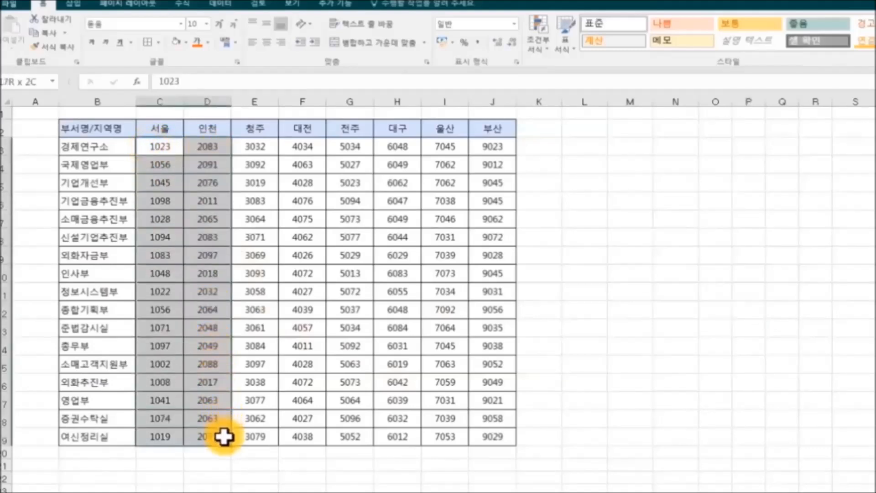
left_click(186, 42)
left_click(250, 78)
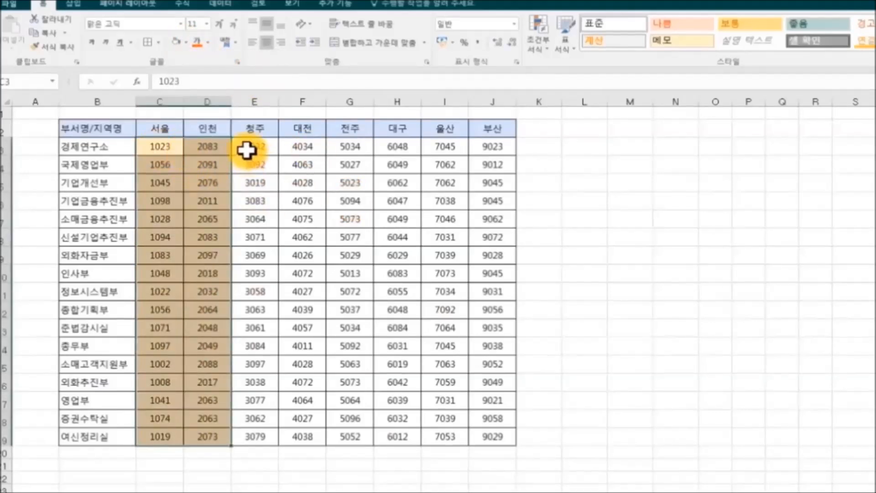
Copy the two-shaded, two-plain column formatting of C3:F19 onto G3:J19 with Format Painter.
left_click_drag(156, 146, 293, 433)
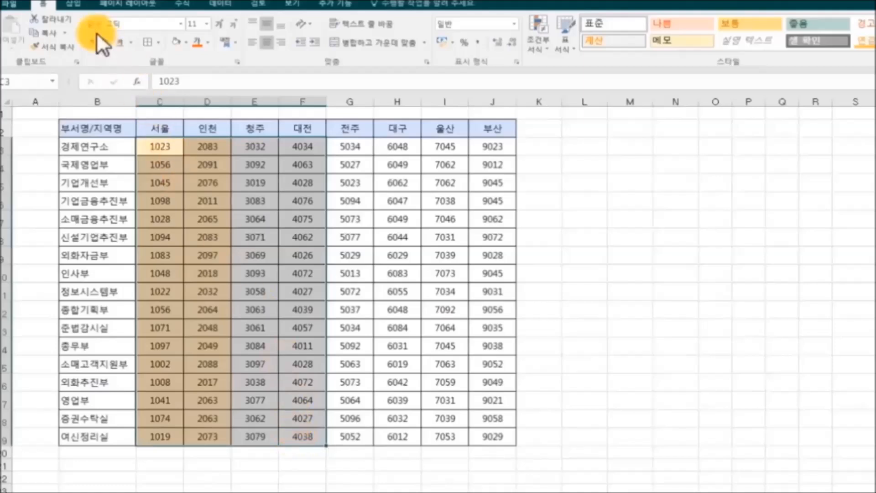
left_click(63, 45)
mouse_move(349, 144)
left_mouse_down()
mouse_move(483, 160)
mouse_move(490, 437)
left_mouse_up()
left_click(715, 383)
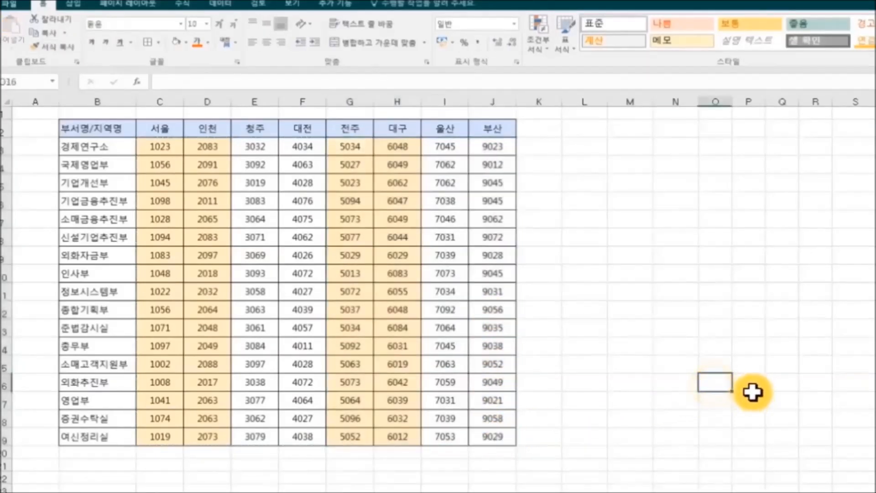
left_click(675, 492)
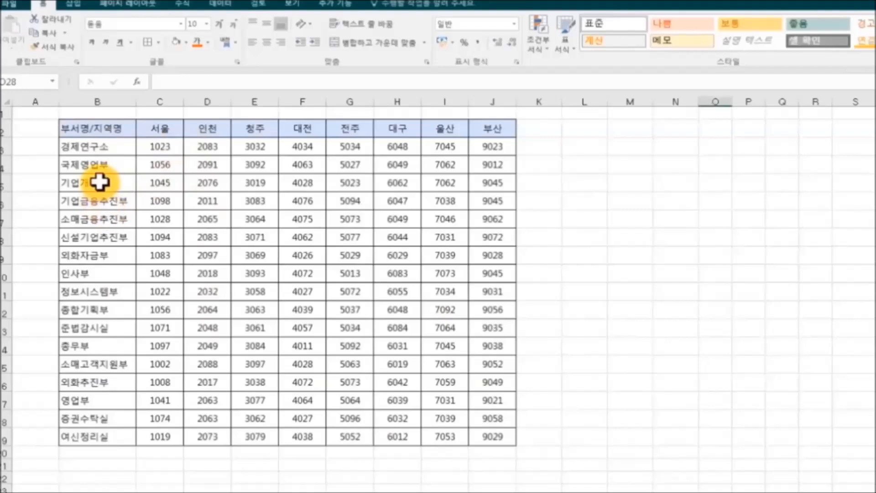
Fill the 기업개선부 row, B5:J5, of the unshaded table with light gold.
left_click_drag(68, 181, 499, 176)
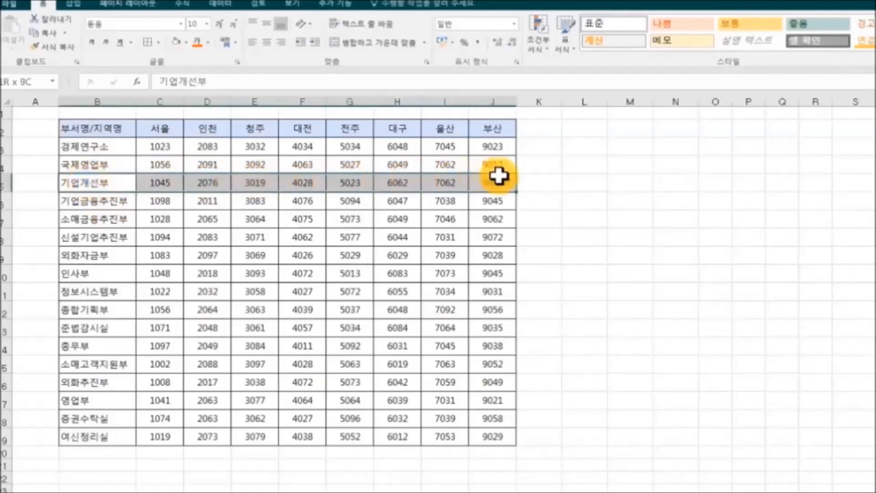
left_click(186, 42)
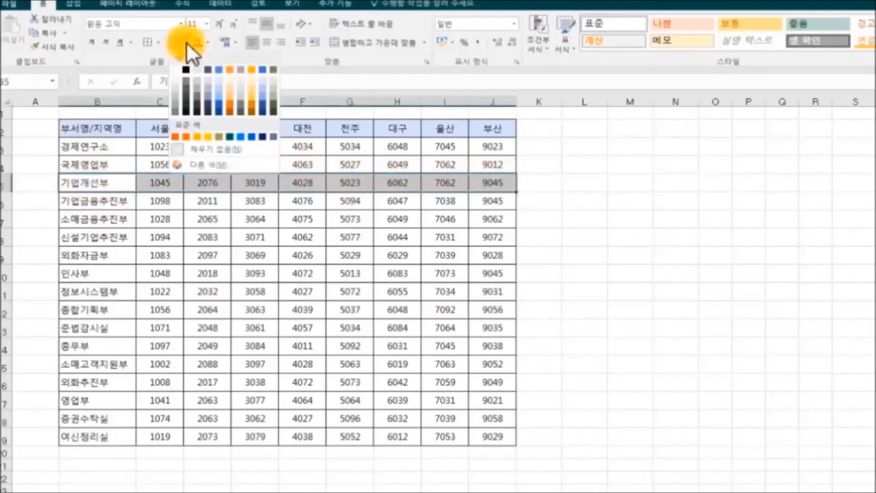
left_click(251, 80)
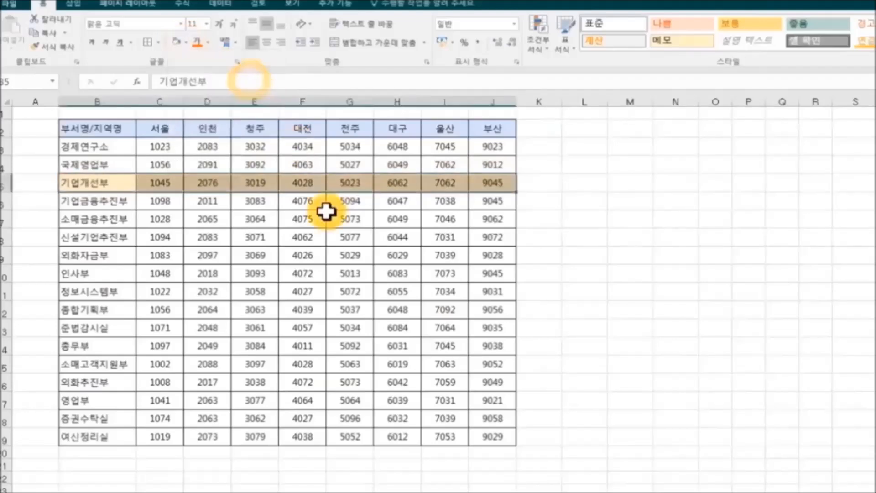
left_click(336, 235)
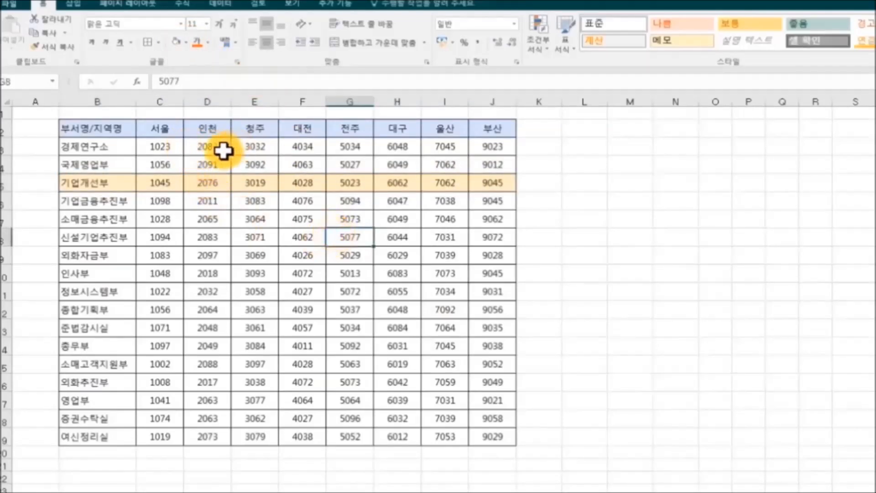
Copy the formatting of B3:J5 onto the department rows from row 6 down with Format Painter, shading every third row.
left_click(89, 146)
mouse_move(88, 146)
left_mouse_down()
mouse_move(498, 147)
mouse_move(495, 187)
left_mouse_up()
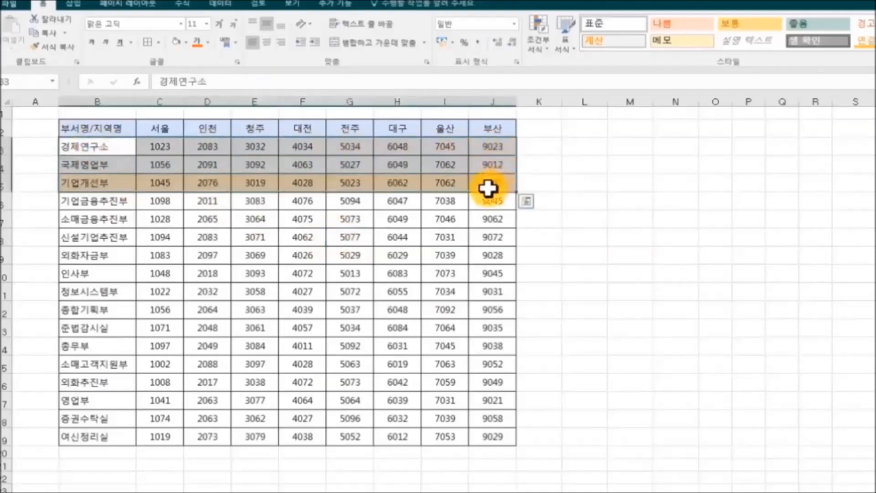
left_click(59, 47)
mouse_move(91, 201)
left_mouse_down()
mouse_move(518, 225)
mouse_move(528, 337)
mouse_move(476, 426)
left_mouse_up()
left_click(641, 419)
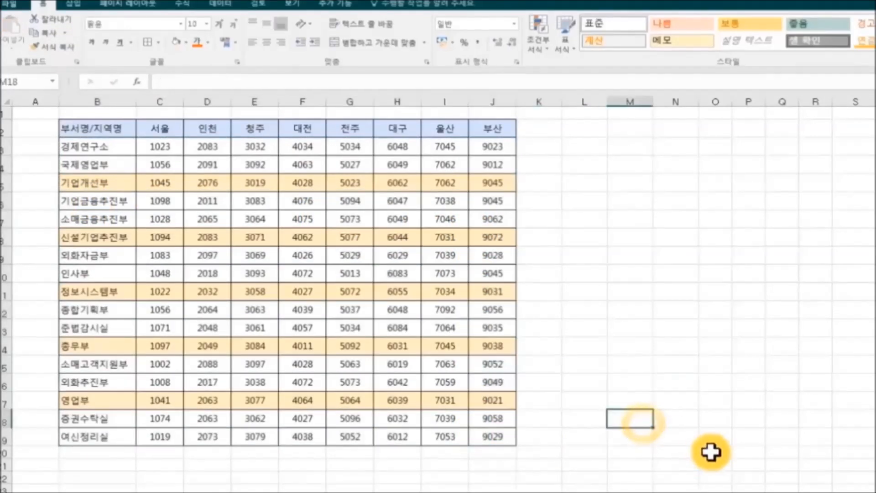
left_click(630, 492)
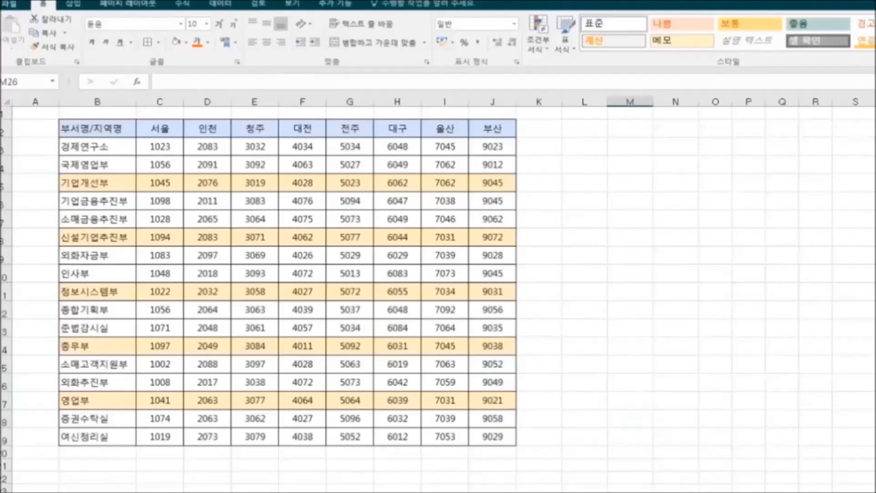